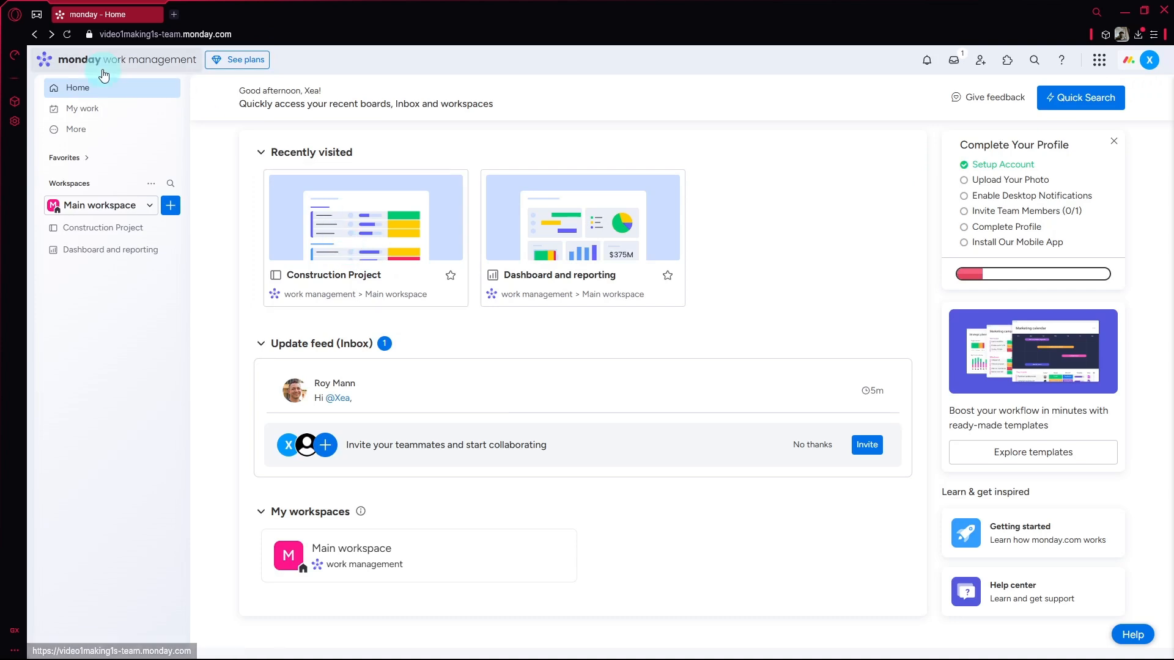
Open the Construction Project board and rename its To-Do group as Pre-Construction and its Completed group as Procurement.
{"action": "left_click", "coordinate": [323, 241]}
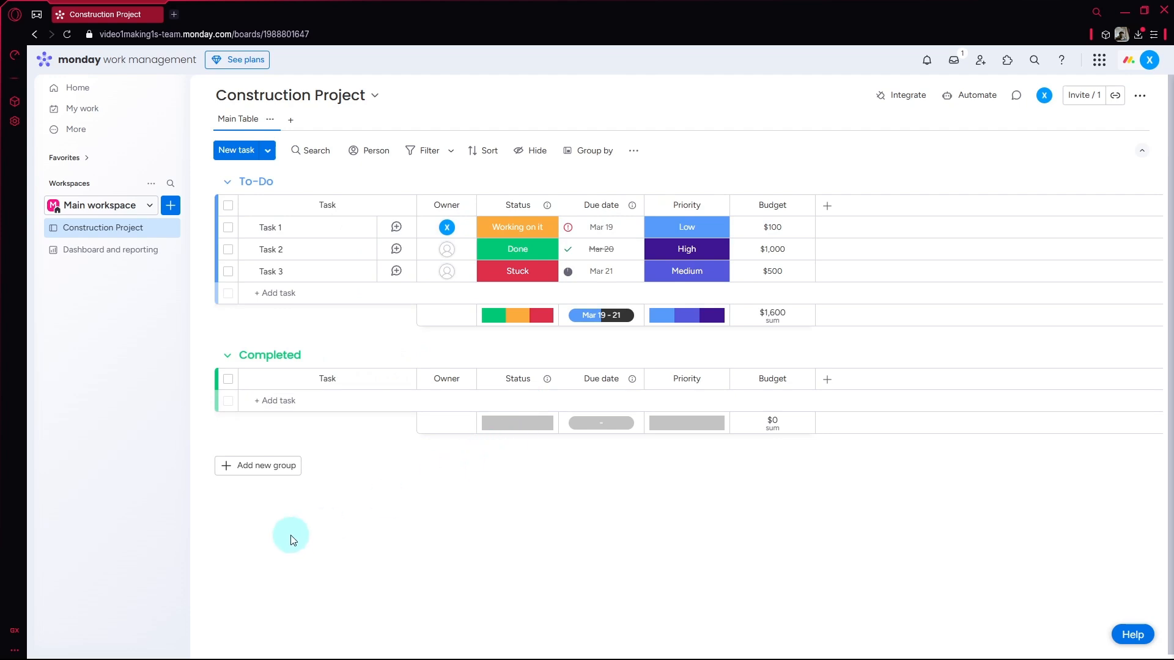
{"action": "left_click", "coordinate": [259, 181]}
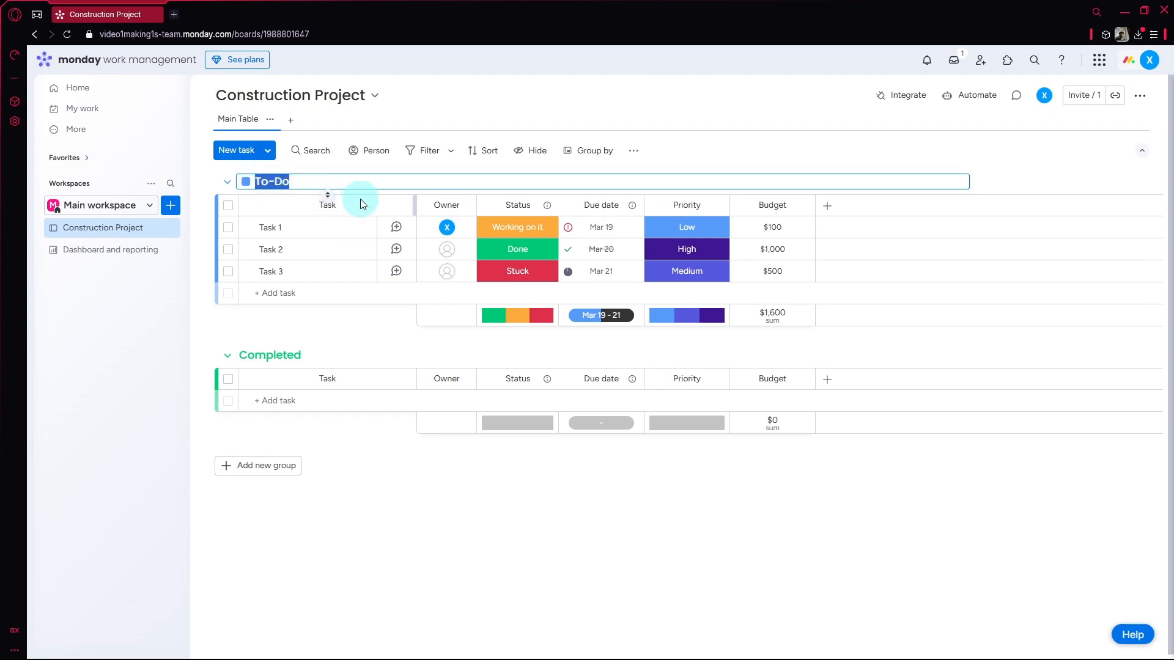
{"action": "type", "text": "Pre-Construction"}
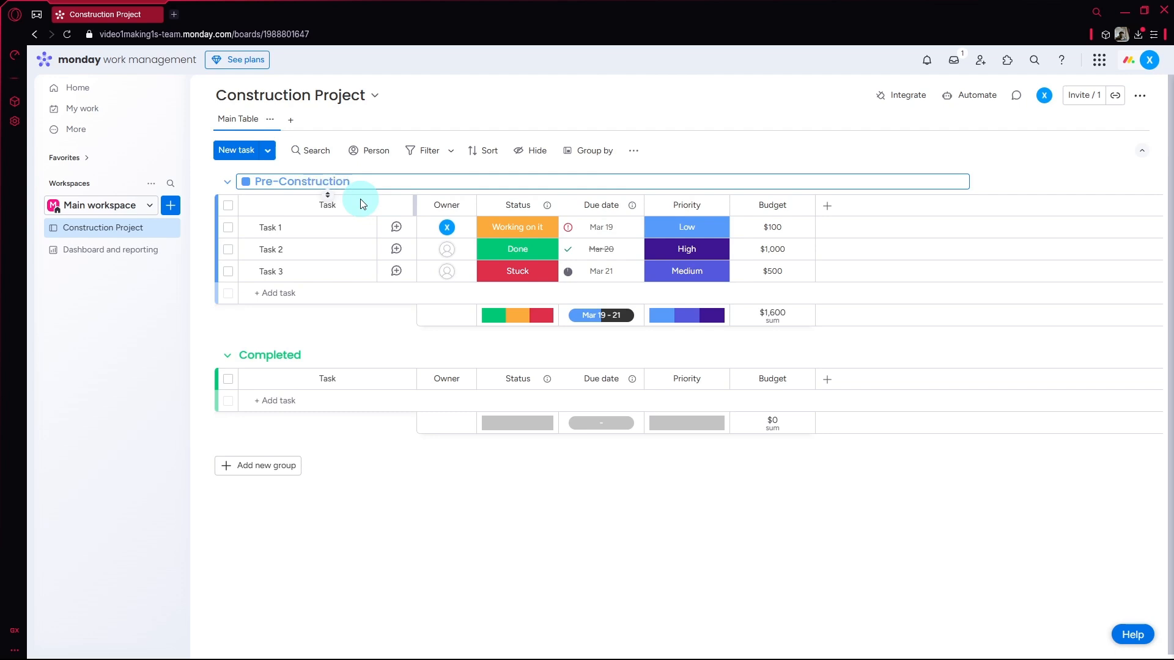
{"action": "left_click", "coordinate": [385, 459]}
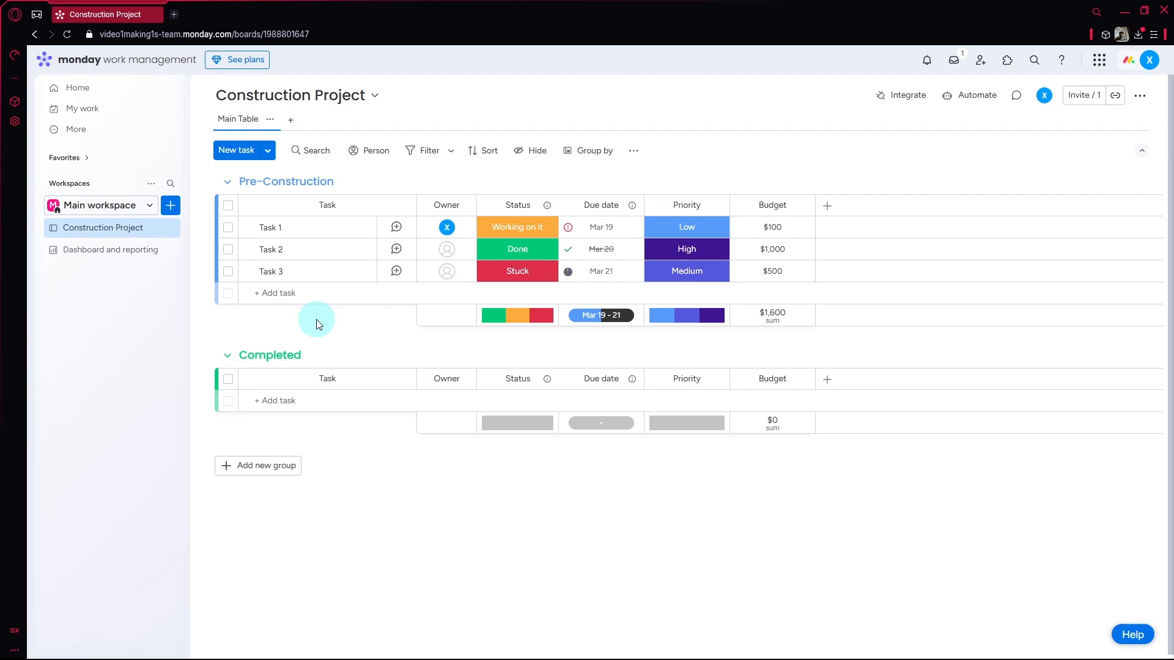
{"action": "left_click", "coordinate": [289, 354]}
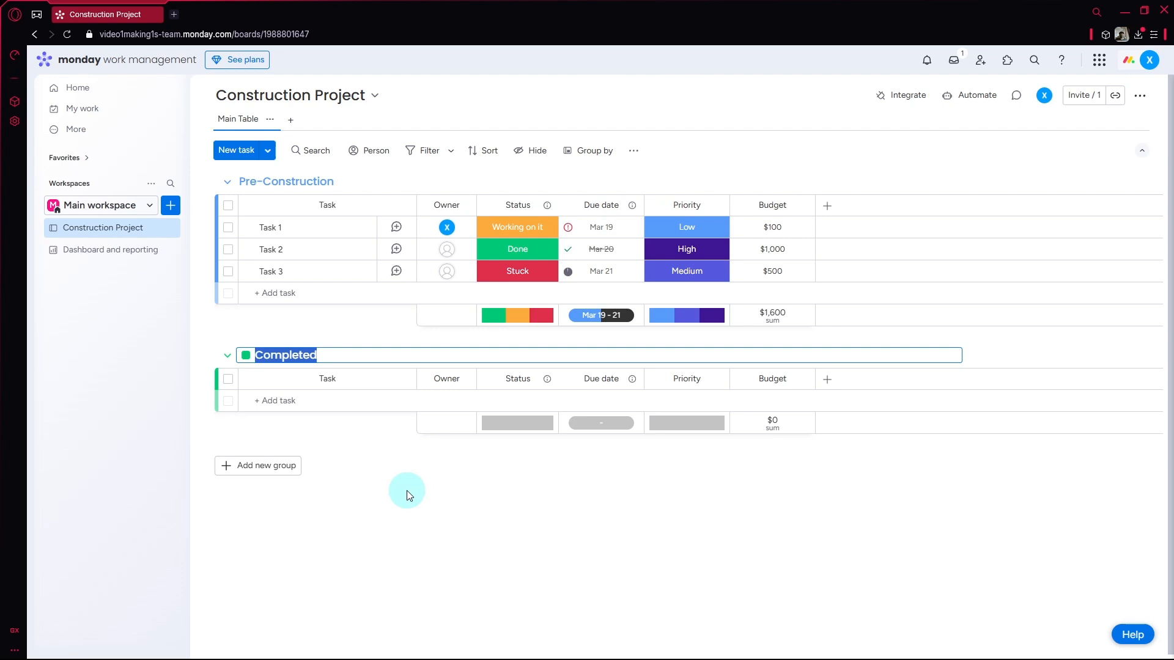
{"action": "type", "text": "Procurement"}
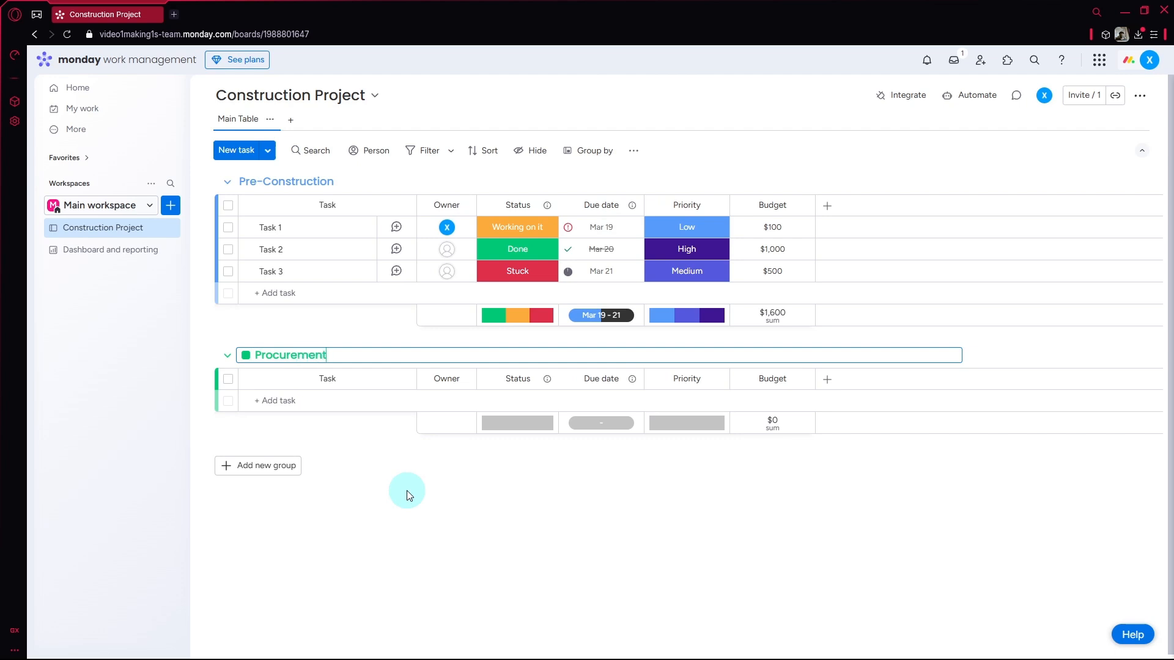
Add a new group below Procurement and name it Construction Phases.
{"action": "left_click", "coordinate": [269, 465]}
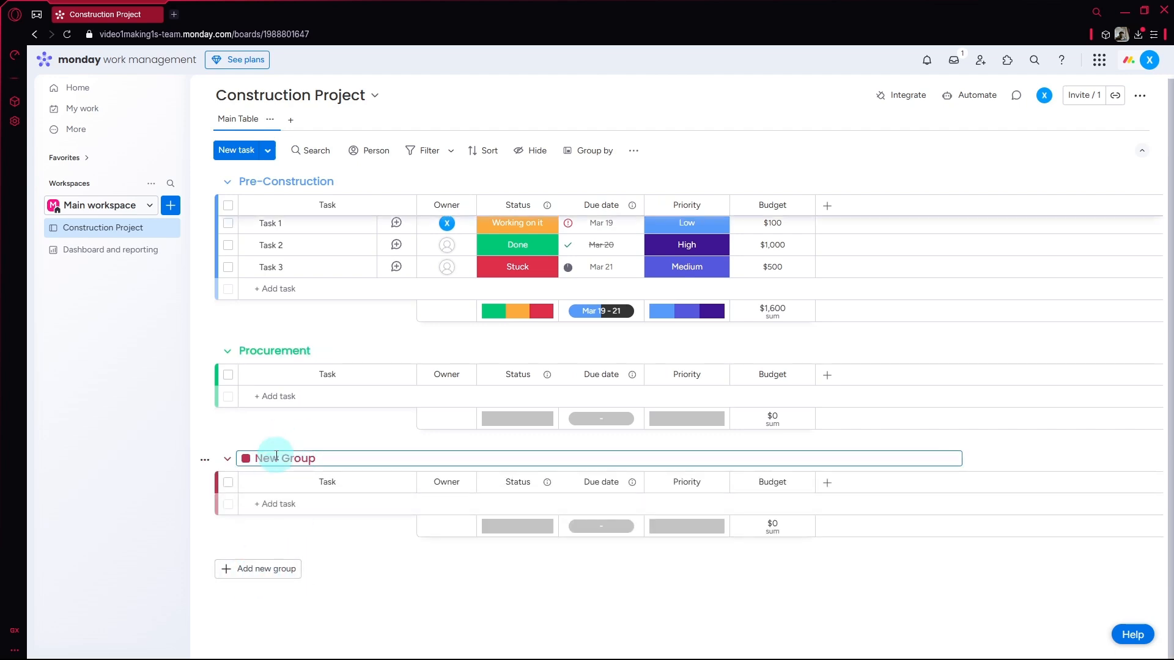
{"action": "left_click", "coordinate": [281, 457]}
{"action": "left_click_drag", "start_coordinate": [318, 458], "coordinate": [257, 459]}
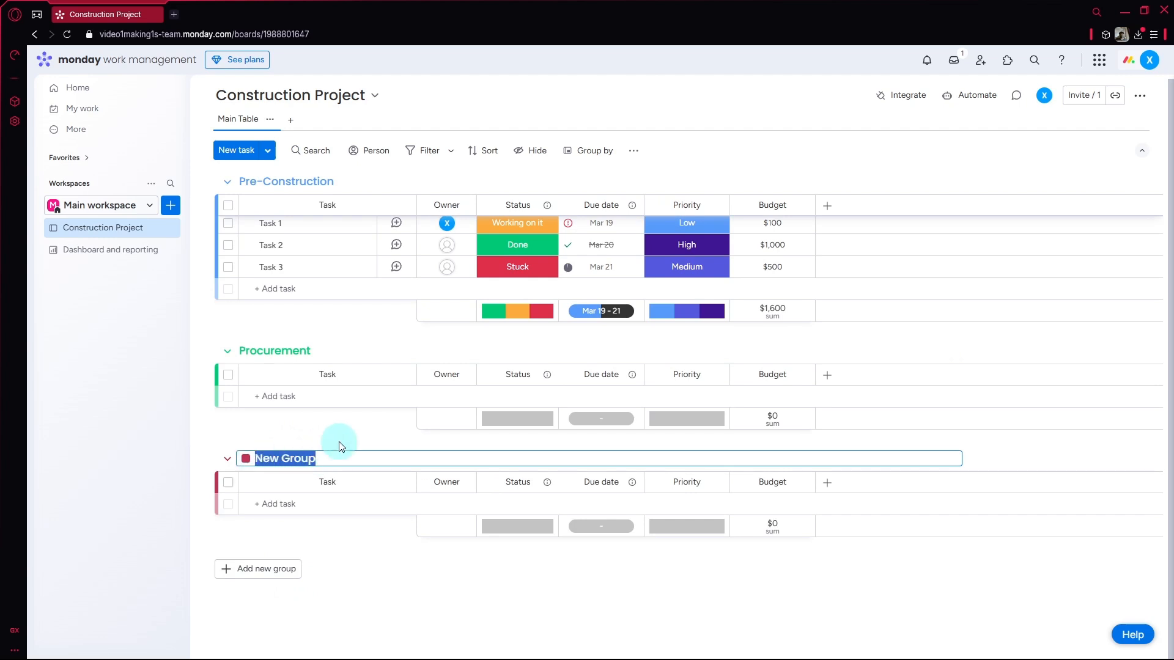
{"action": "type", "text": "Construction"}
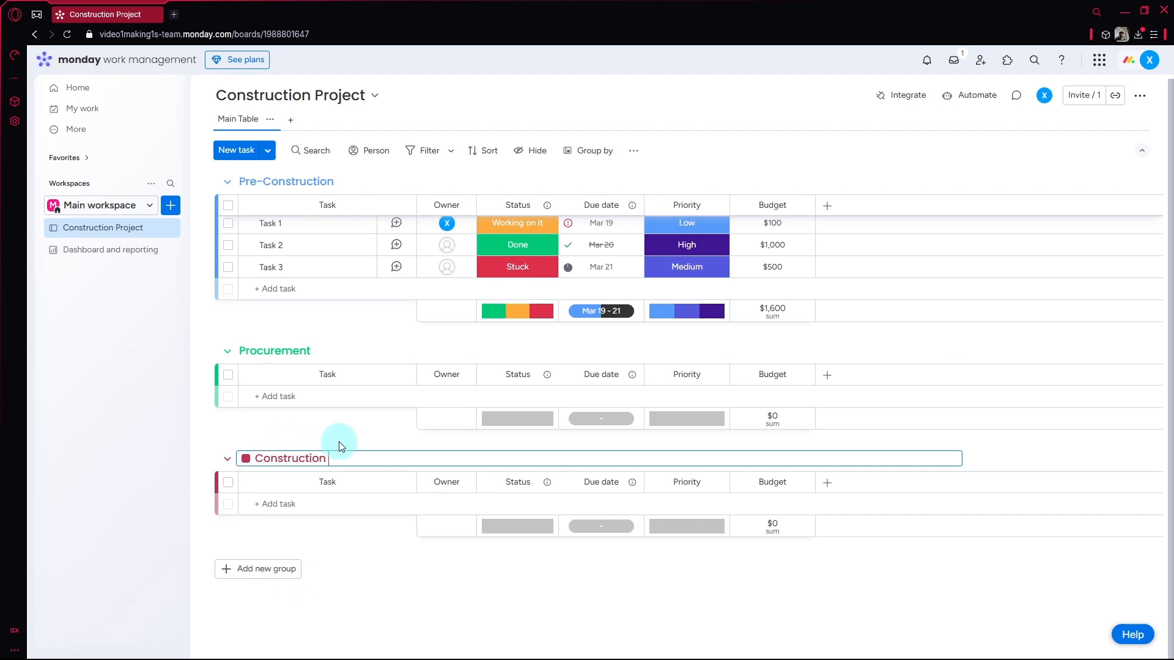
{"action": "type", "text": " Phases"}
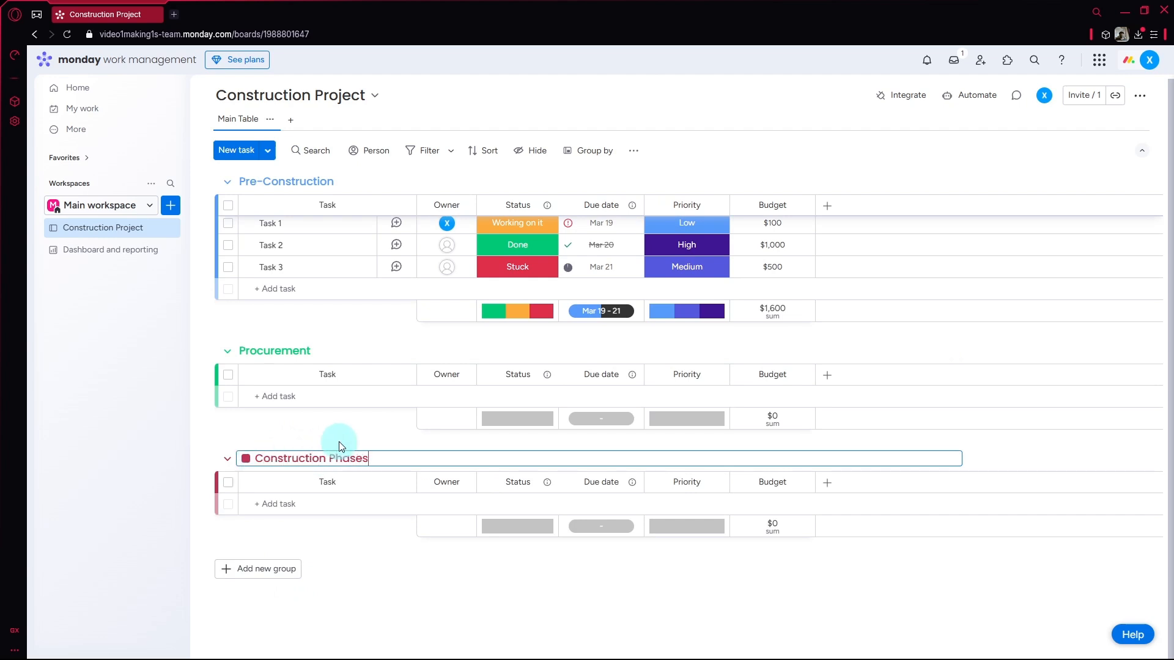
Add another group below Construction Phases and name it Post-Construction.
{"action": "left_click", "coordinate": [278, 568]}
{"action": "left_click", "coordinate": [289, 566]}
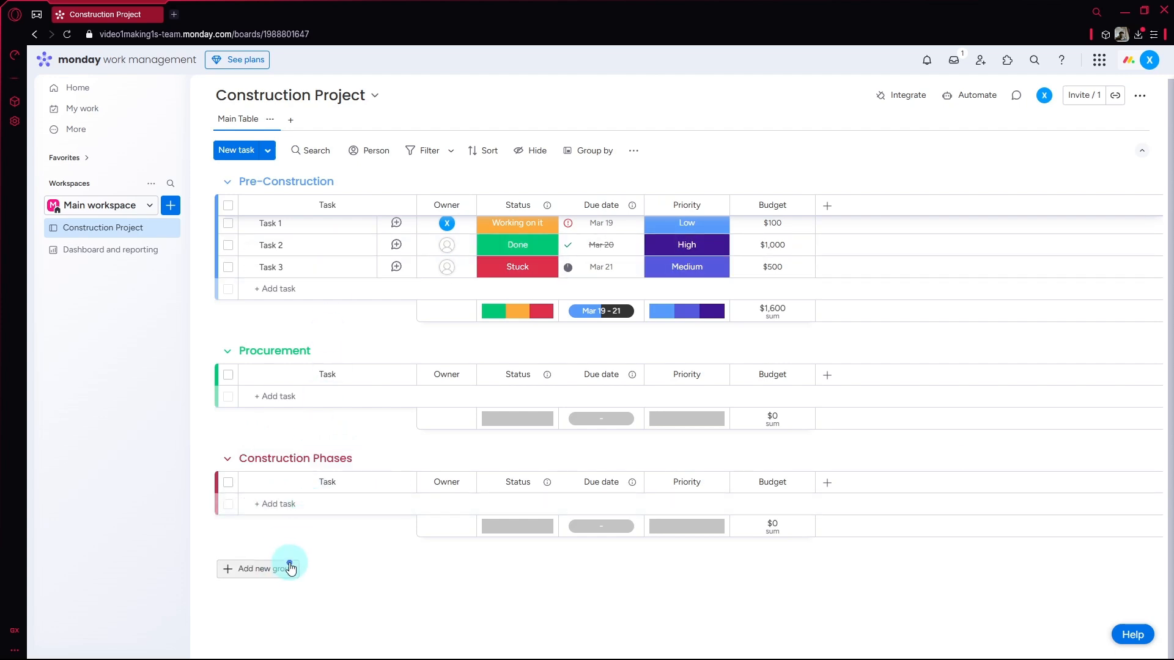
{"action": "left_click", "coordinate": [275, 501]}
{"action": "left_click_drag", "start_coordinate": [324, 498], "coordinate": [245, 490]}
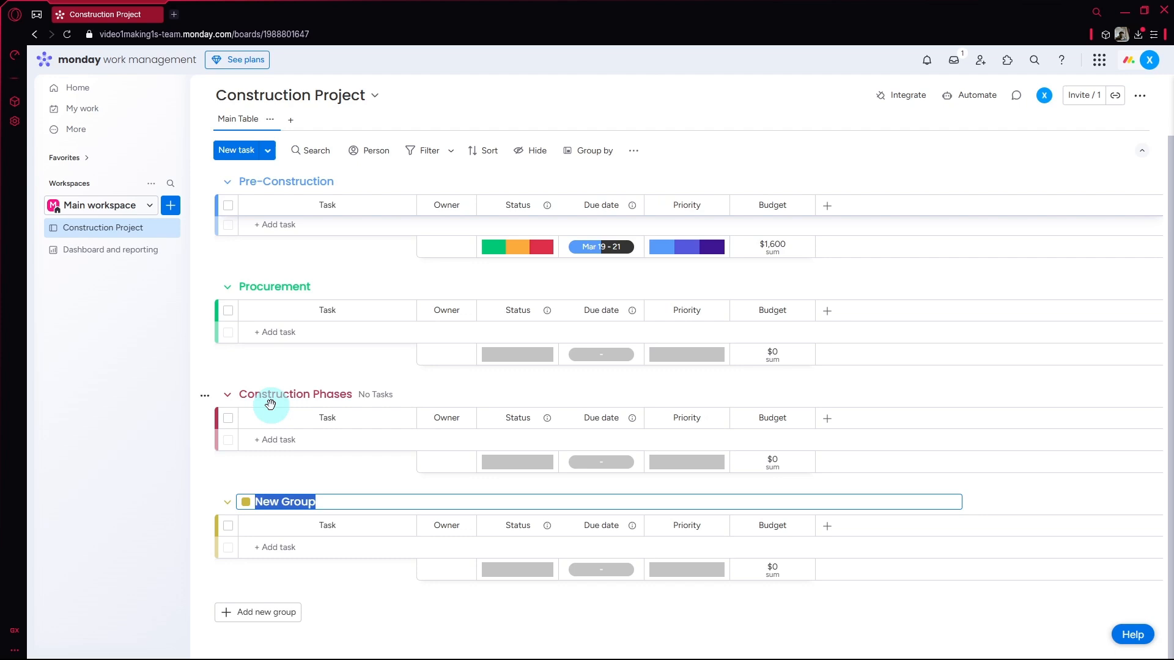
{"action": "type", "text": "Post-Construiction"}
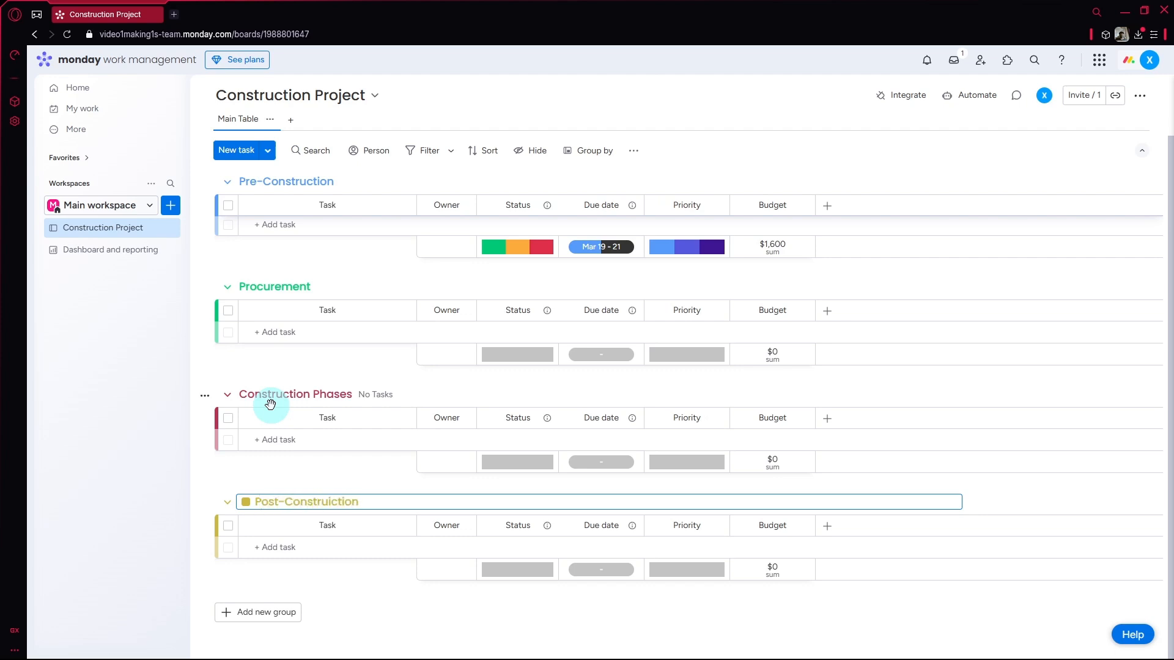
{"action": "key", "text": "BackSpace"}
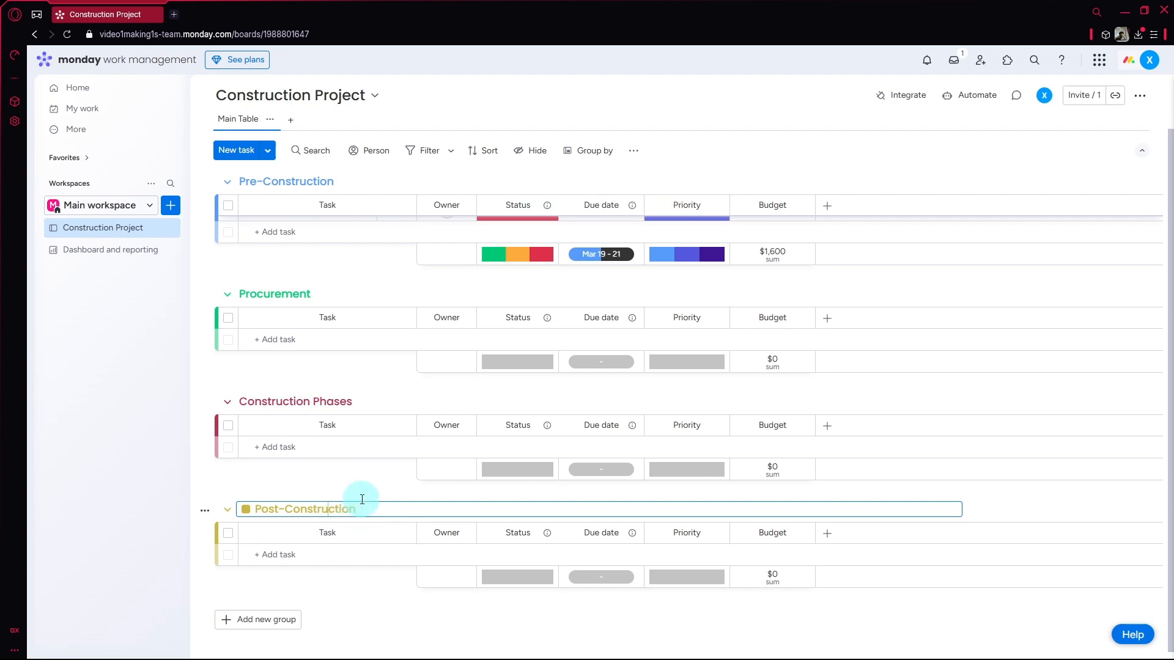
Move the Priority column so it sits between the Status and Due date columns.
{"action": "scroll", "coordinate": [369, 476], "scroll_direction": "up", "scroll_amount": 1}
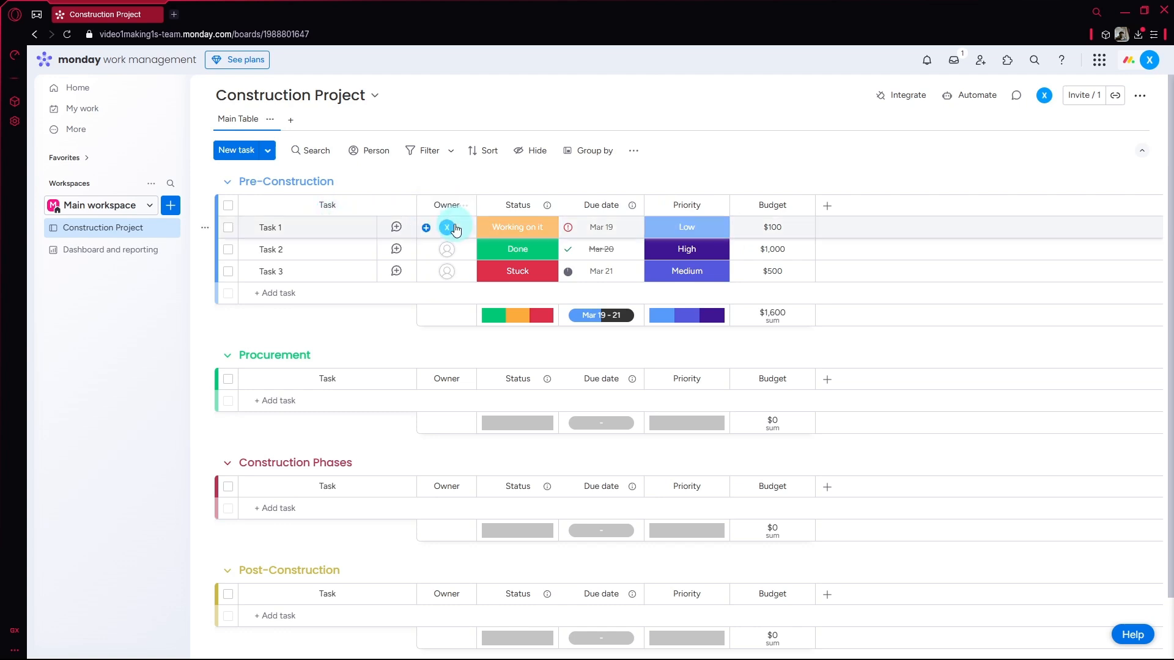
{"action": "mouse_move", "coordinate": [449, 226]}
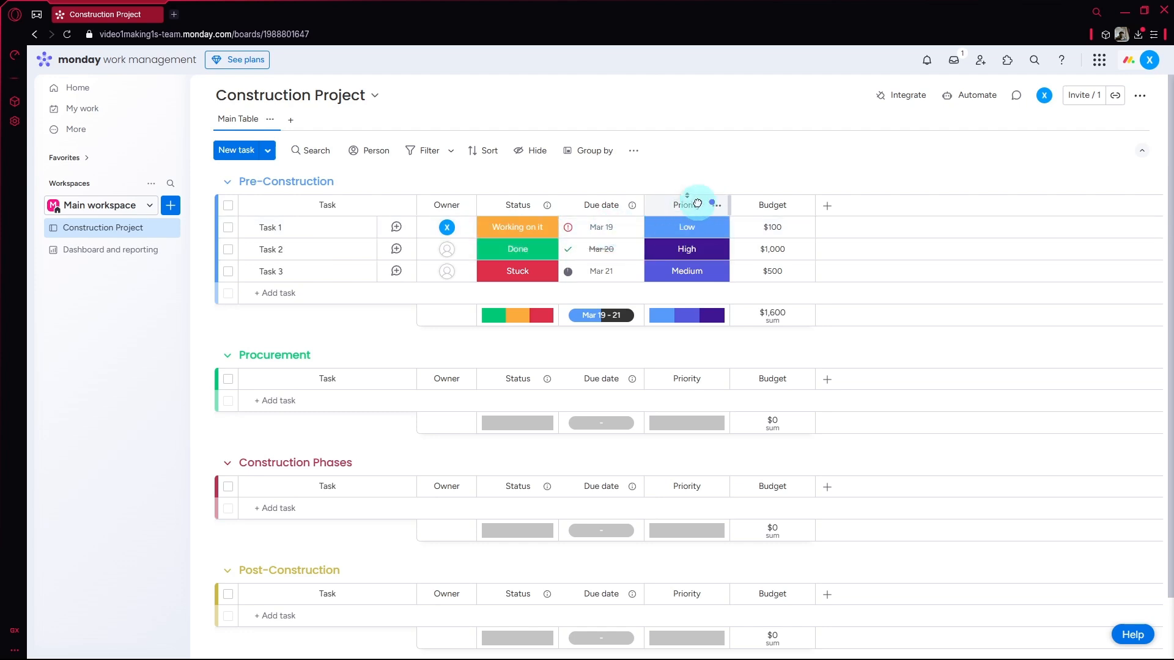
{"action": "left_click_drag", "start_coordinate": [695, 198], "coordinate": [624, 201]}
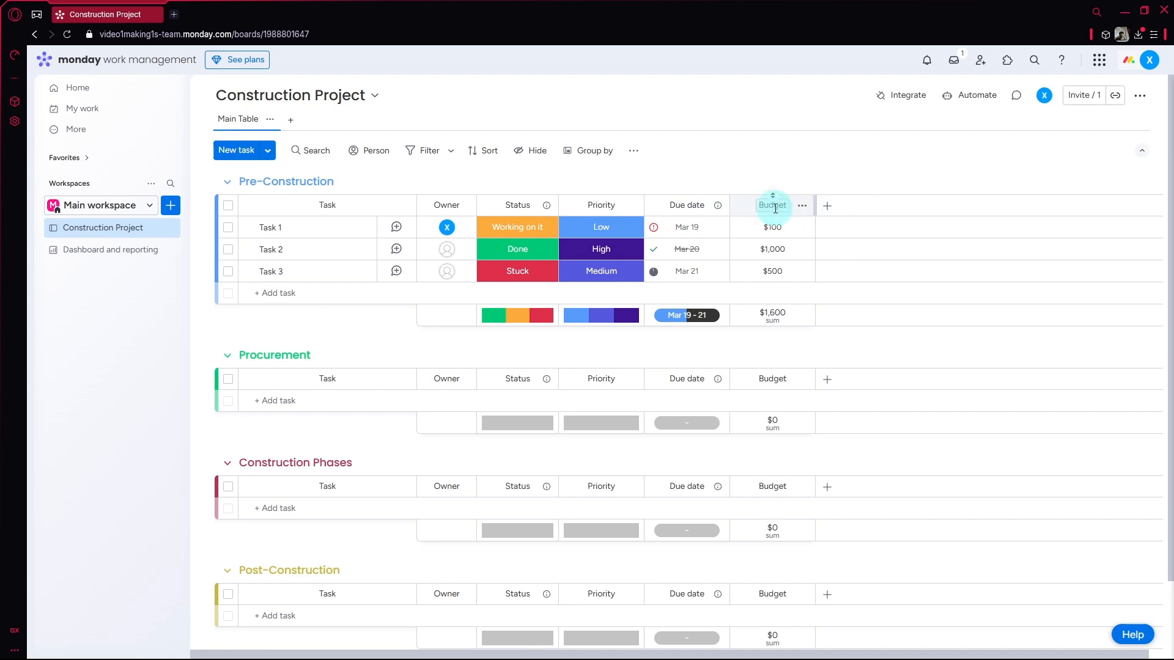
Add a Progress tracking column and a Files column after the Budget column.
{"action": "left_click", "coordinate": [827, 208]}
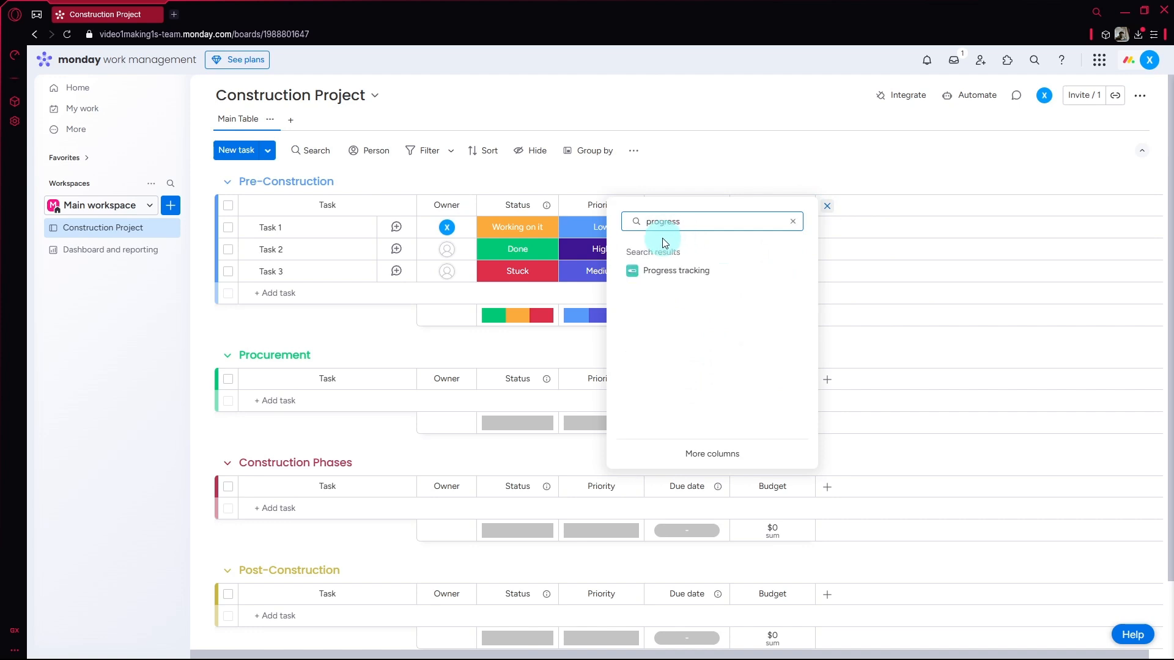
{"action": "left_click", "coordinate": [675, 271]}
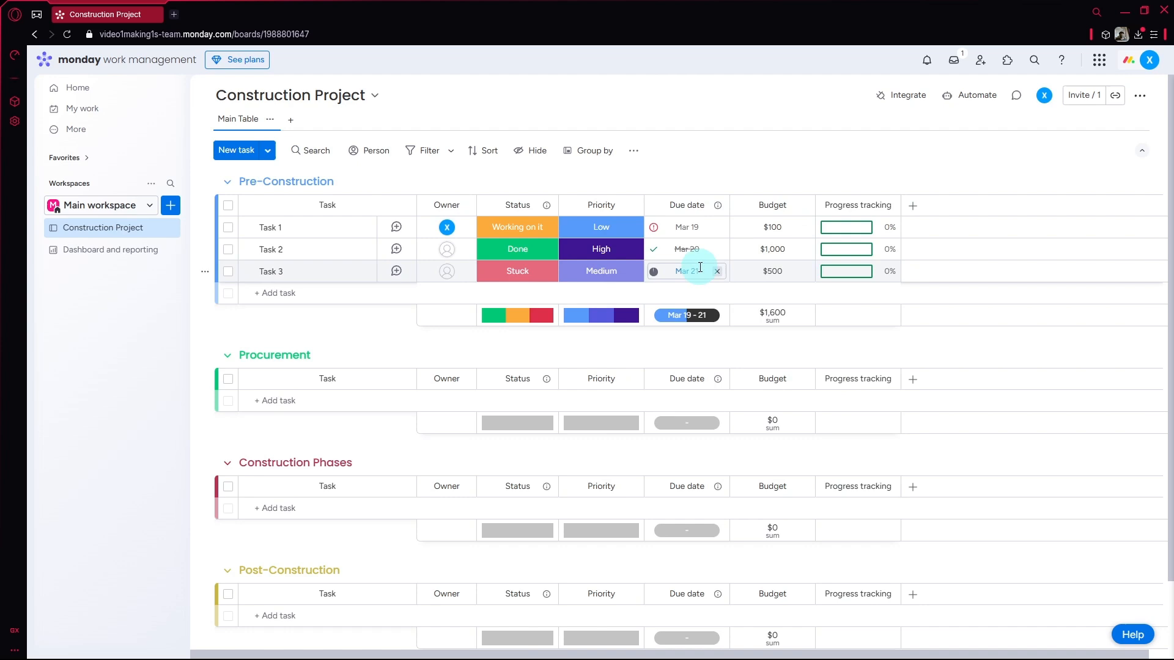
{"action": "left_click", "coordinate": [915, 211]}
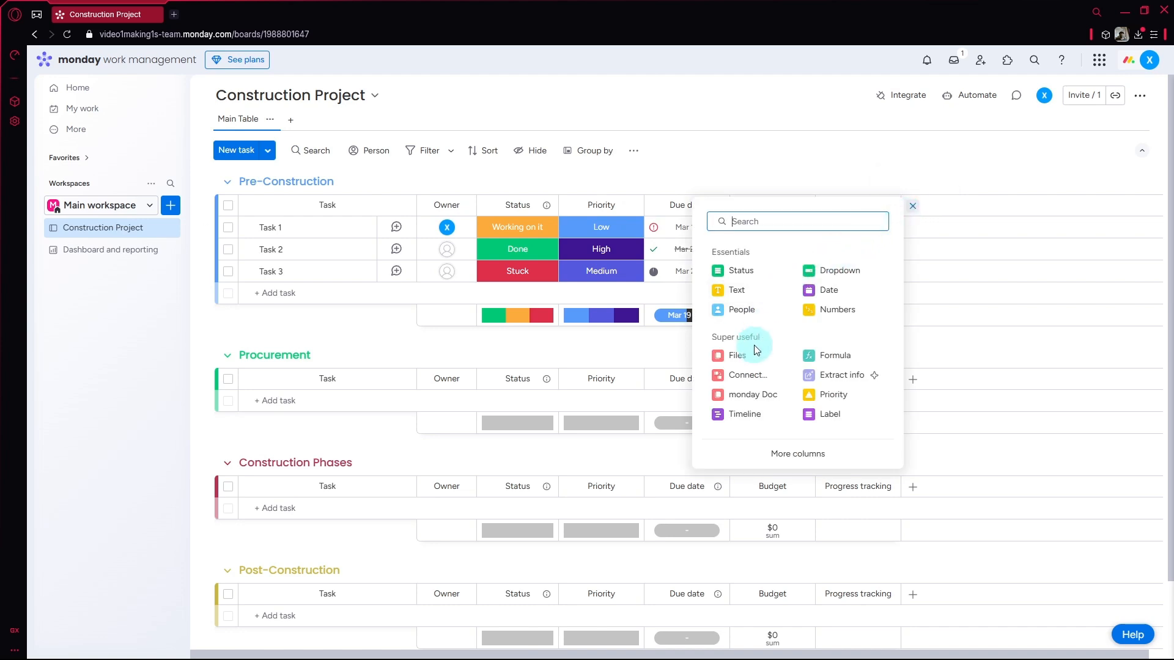
{"action": "left_click", "coordinate": [827, 318]}
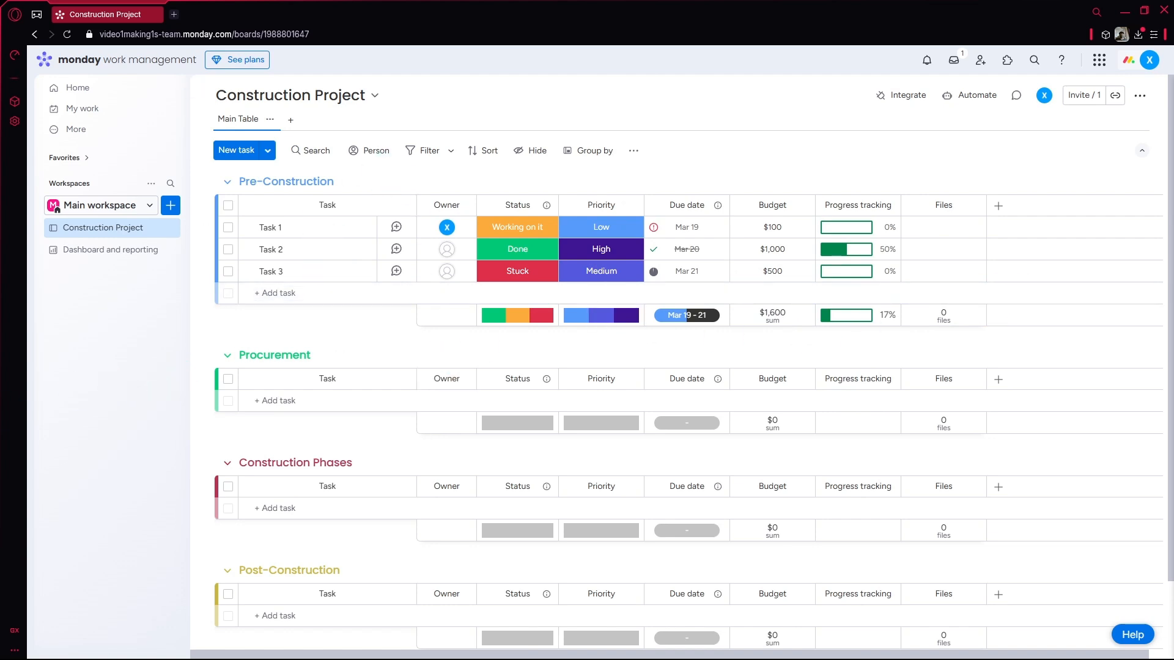
{"action": "double_click", "coordinate": [282, 227]}
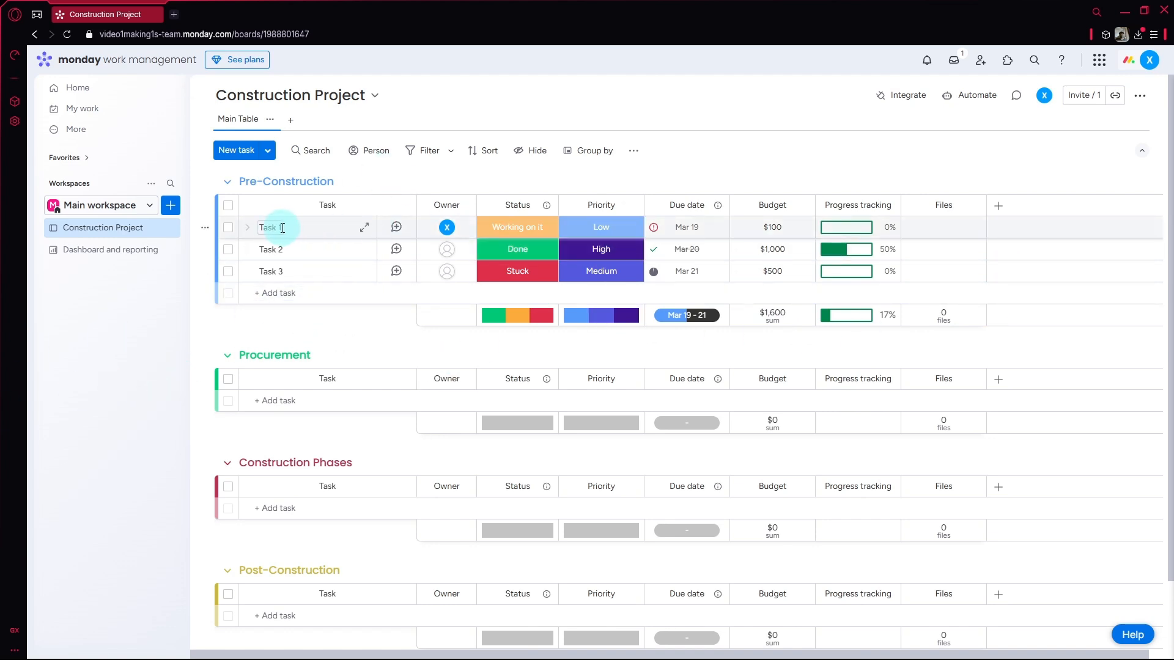
{"action": "left_click_drag", "start_coordinate": [293, 227], "coordinate": [256, 230]}
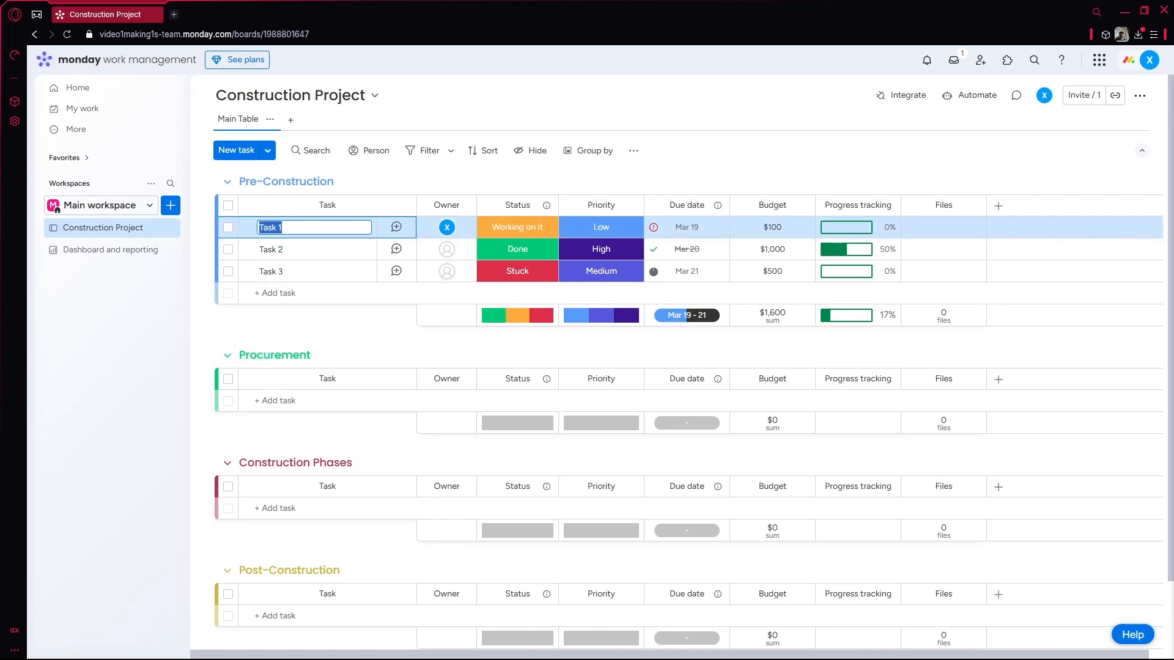
{"action": "key", "text": "Escape"}
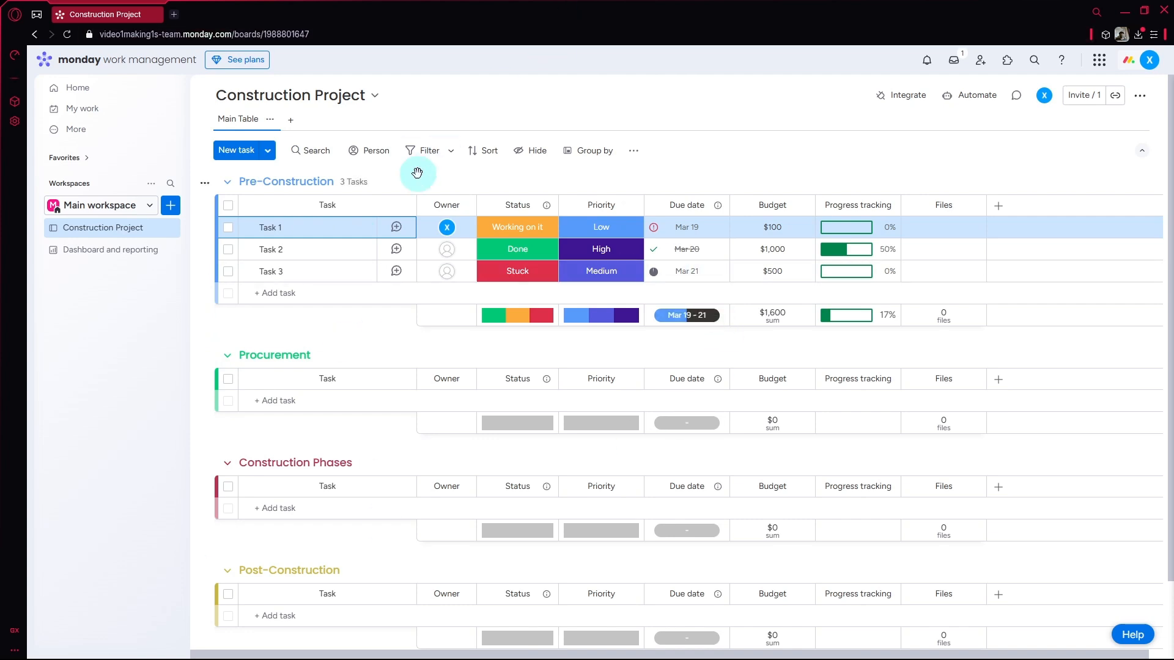
Rename the three Pre-Construction tasks as Planning, Permits and Designs, in that order.
{"action": "left_click", "coordinate": [271, 226]}
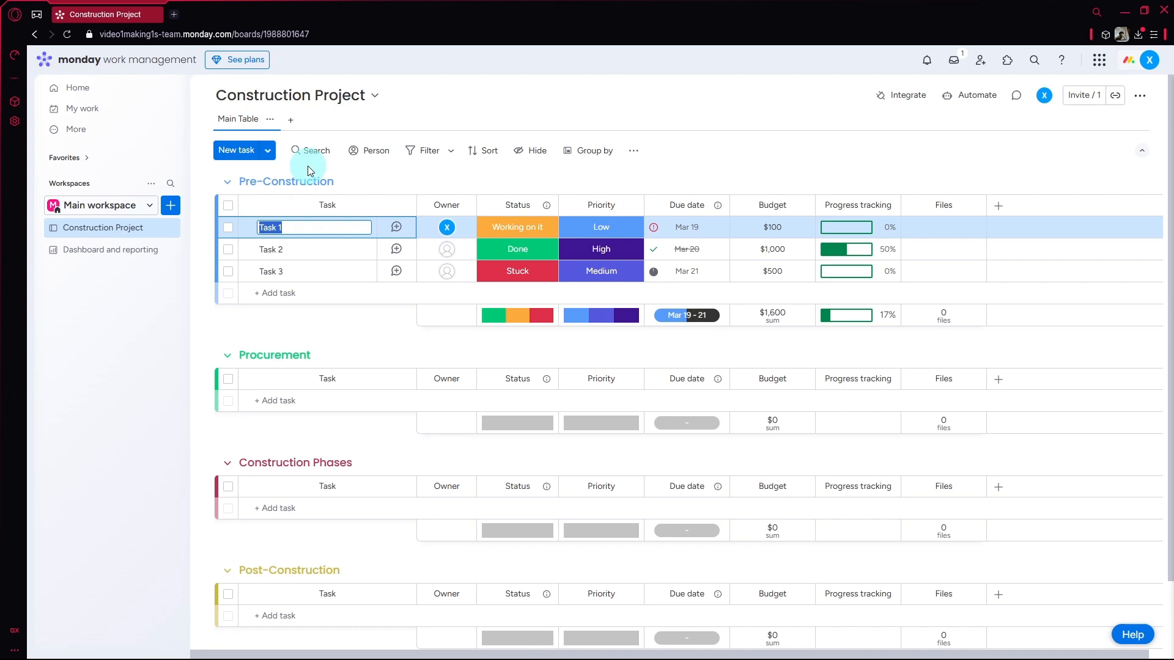
{"action": "type", "text": "Planning"}
{"action": "double_click", "coordinate": [279, 249]}
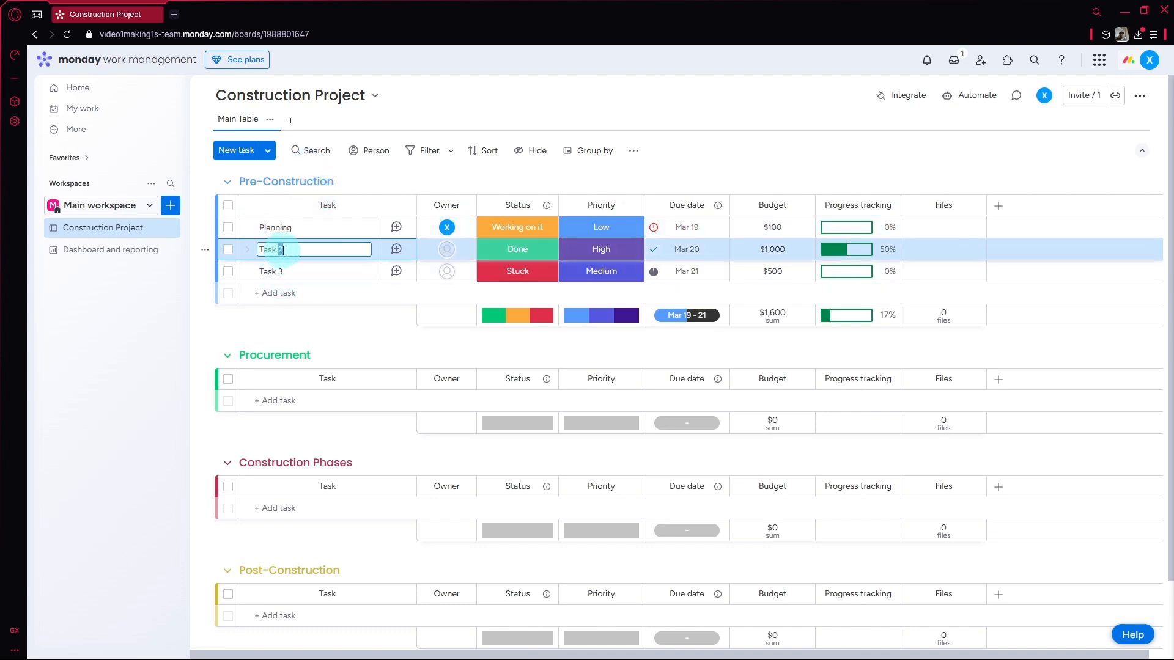
{"action": "left_click", "coordinate": [283, 250]}
{"action": "type", "text": "Permits"}
{"action": "double_click", "coordinate": [269, 271]}
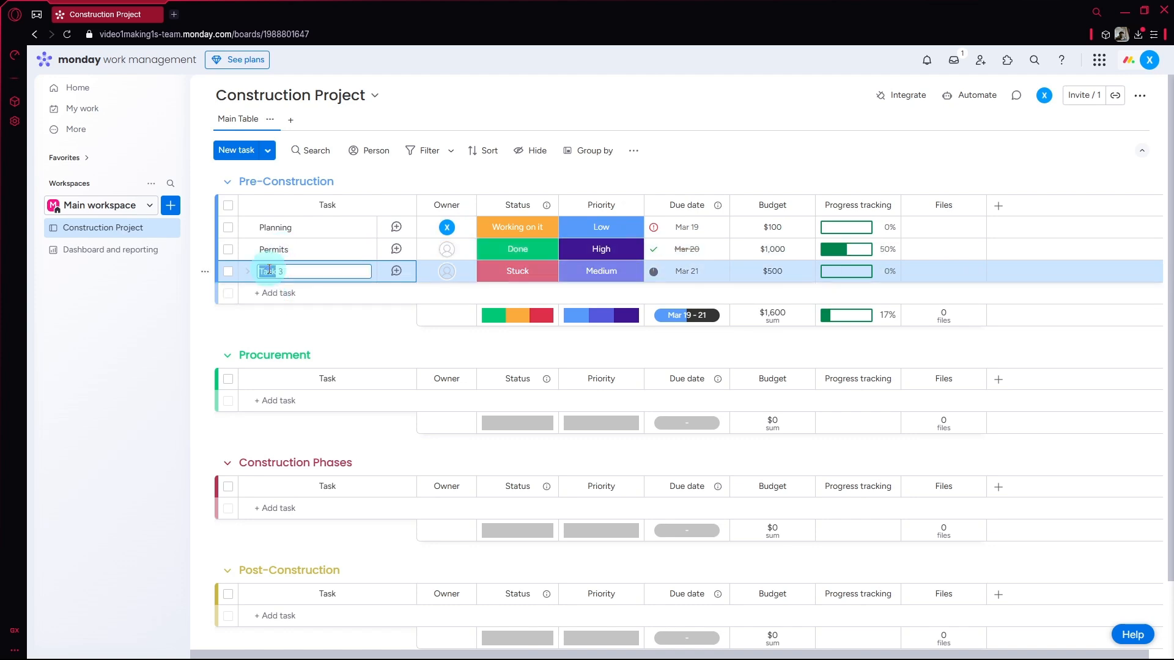
{"action": "type", "text": "Designs"}
{"action": "left_click", "coordinate": [295, 334]}
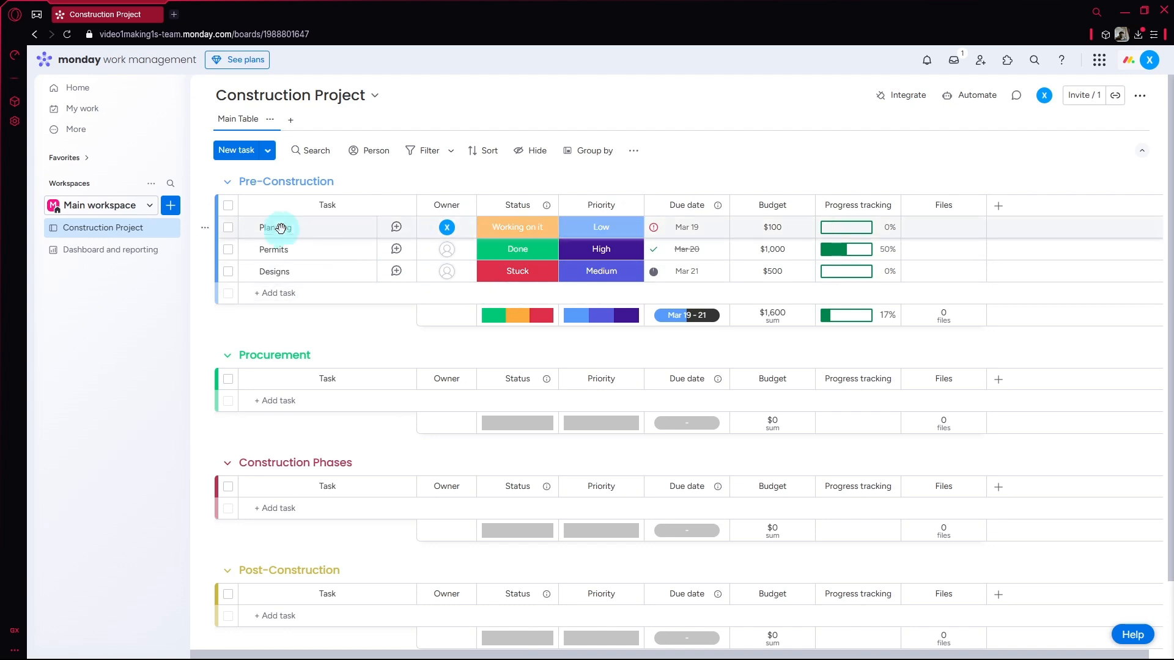
Add the subitems Lot Permit and Business Permit under the Permits task, then collapse its subitem list.
{"action": "left_click", "coordinate": [248, 251]}
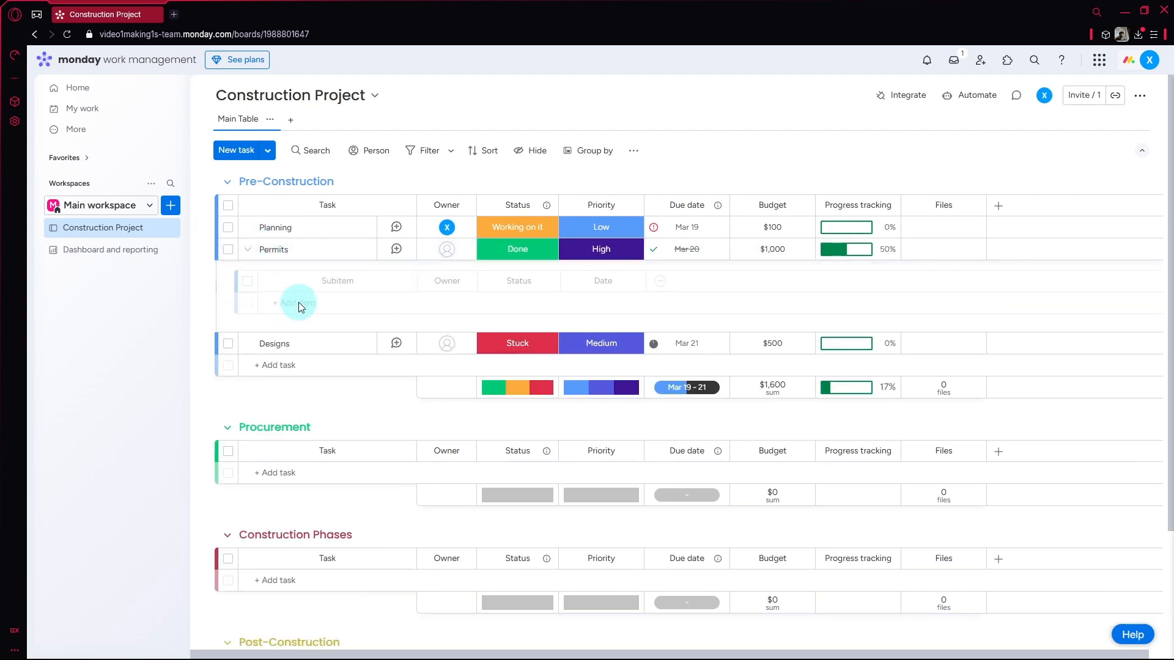
{"action": "left_click", "coordinate": [334, 304]}
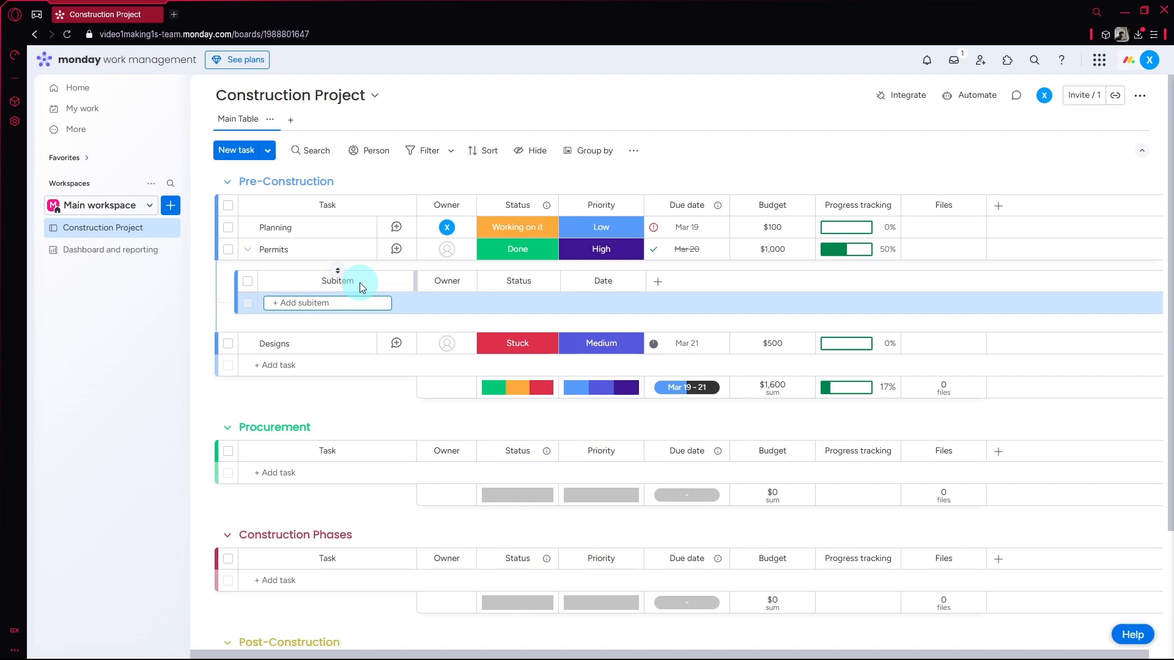
{"action": "type", "text": "Lot Permi"}
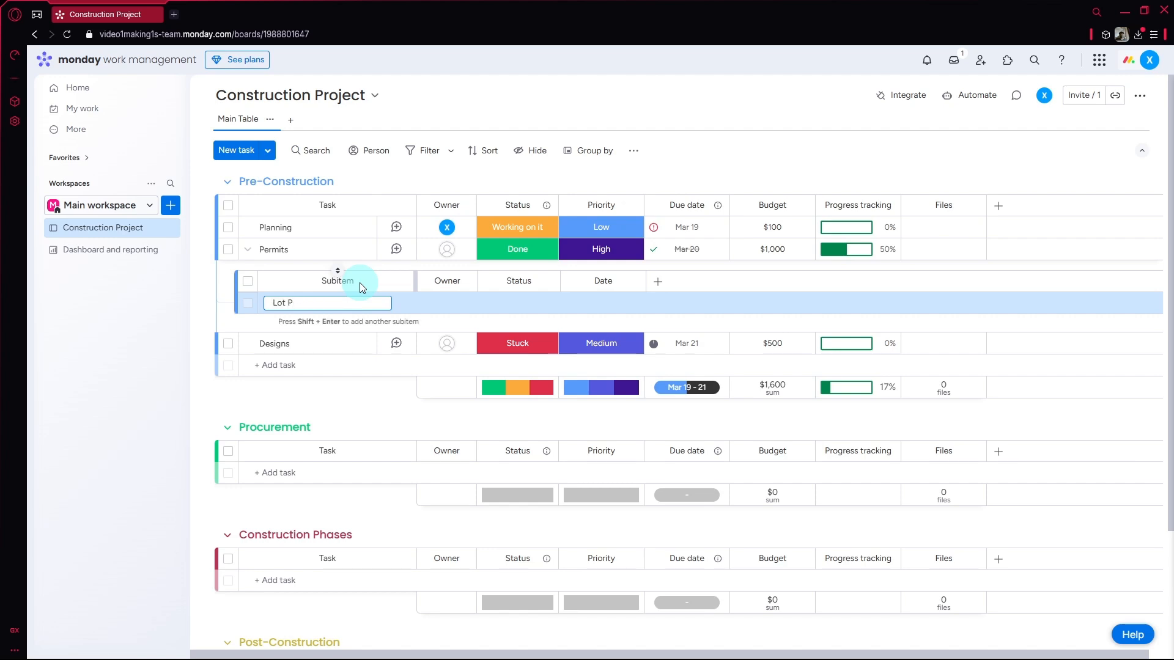
{"action": "type", "text": "t"}
{"action": "key", "text": "Return"}
{"action": "type", "text": "Bu"}
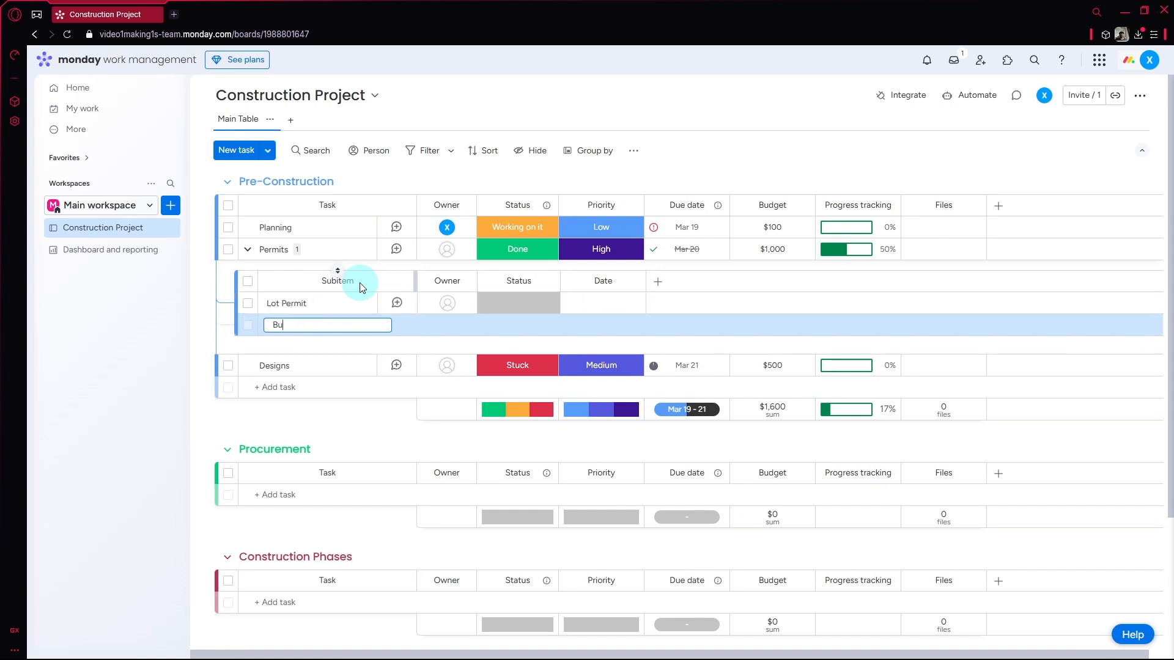
{"action": "type", "text": "siness Permit"}
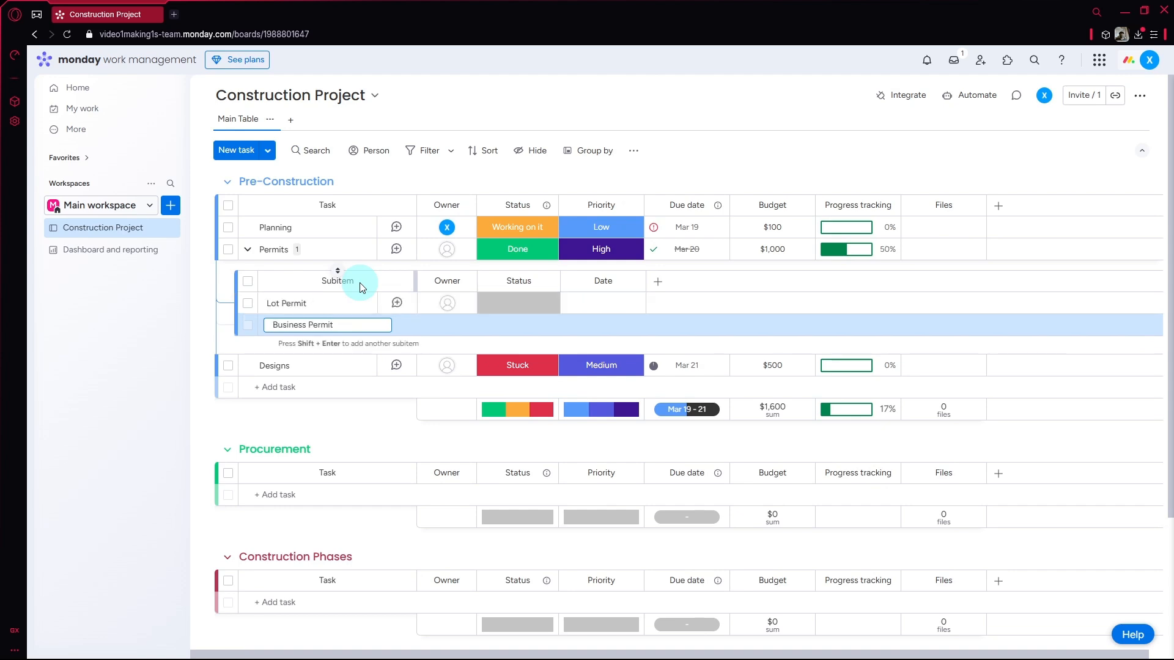
{"action": "key", "text": "Return"}
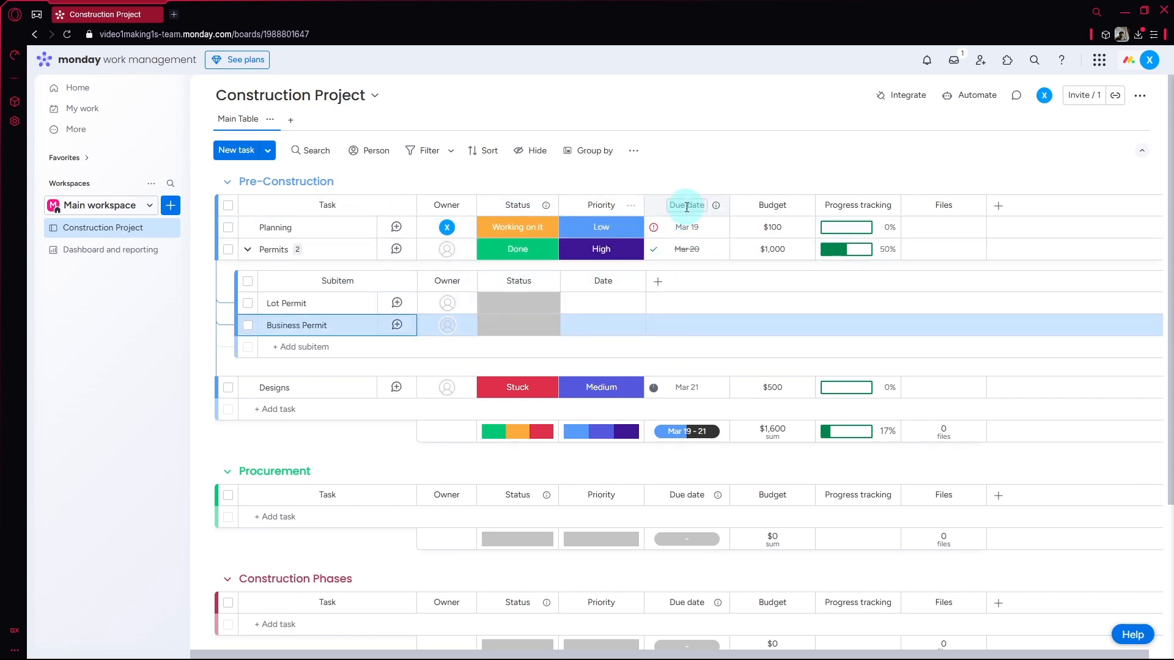
{"action": "left_click", "coordinate": [248, 251]}
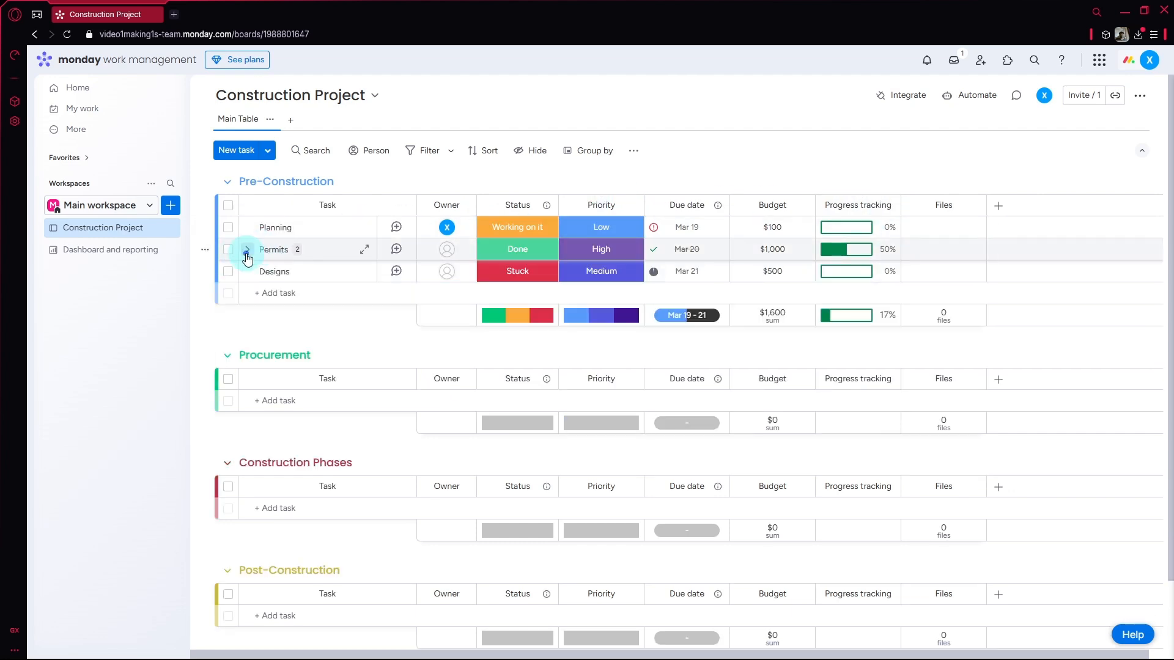
Expand the Permits task to review its subitems, then collapse it again.
{"action": "left_click", "coordinate": [248, 250]}
{"action": "left_click", "coordinate": [247, 252]}
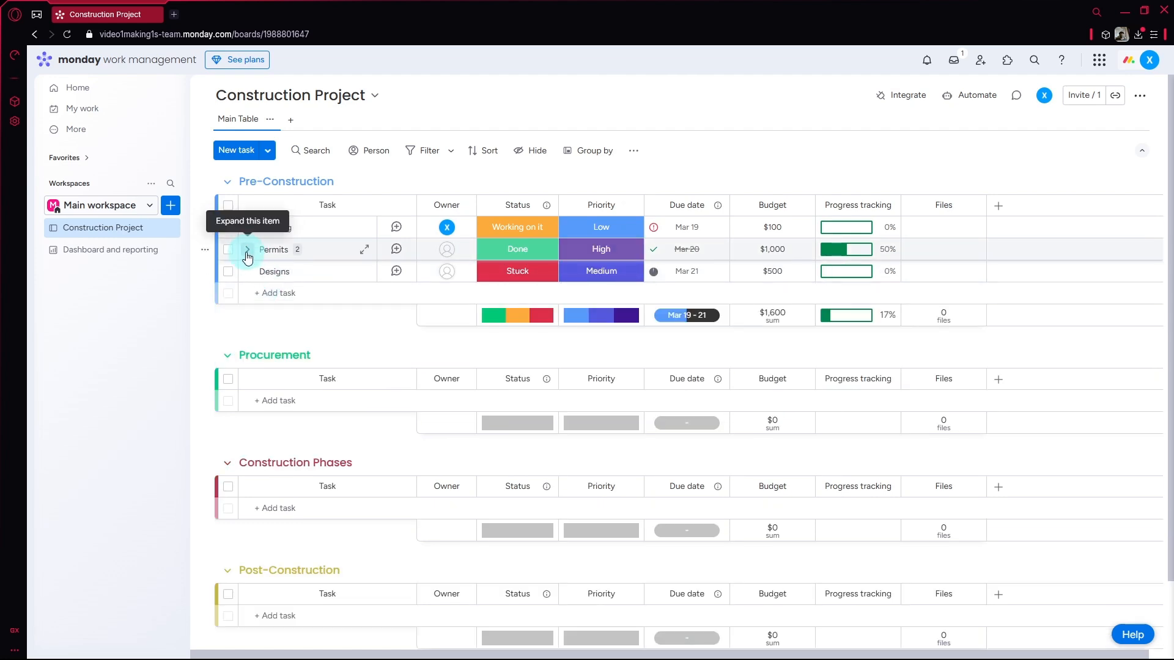
{"action": "left_click", "coordinate": [248, 254]}
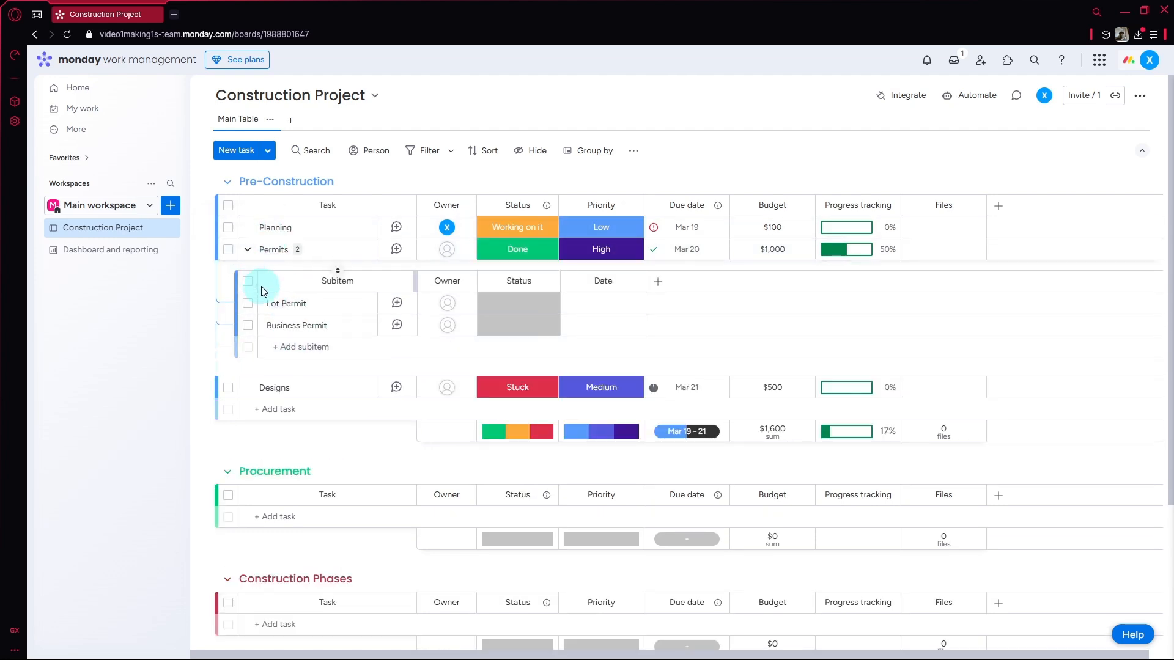
{"action": "left_click", "coordinate": [248, 249]}
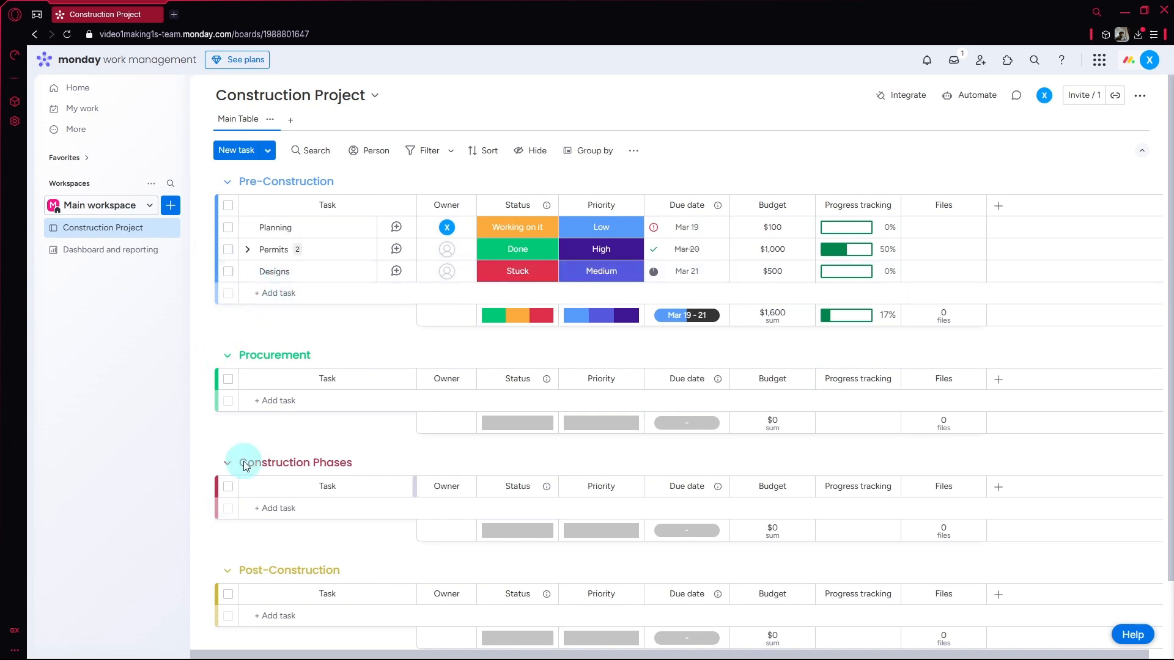
Add two tasks named Materials and Suppliers to the Procurement group.
{"action": "left_click", "coordinate": [262, 403]}
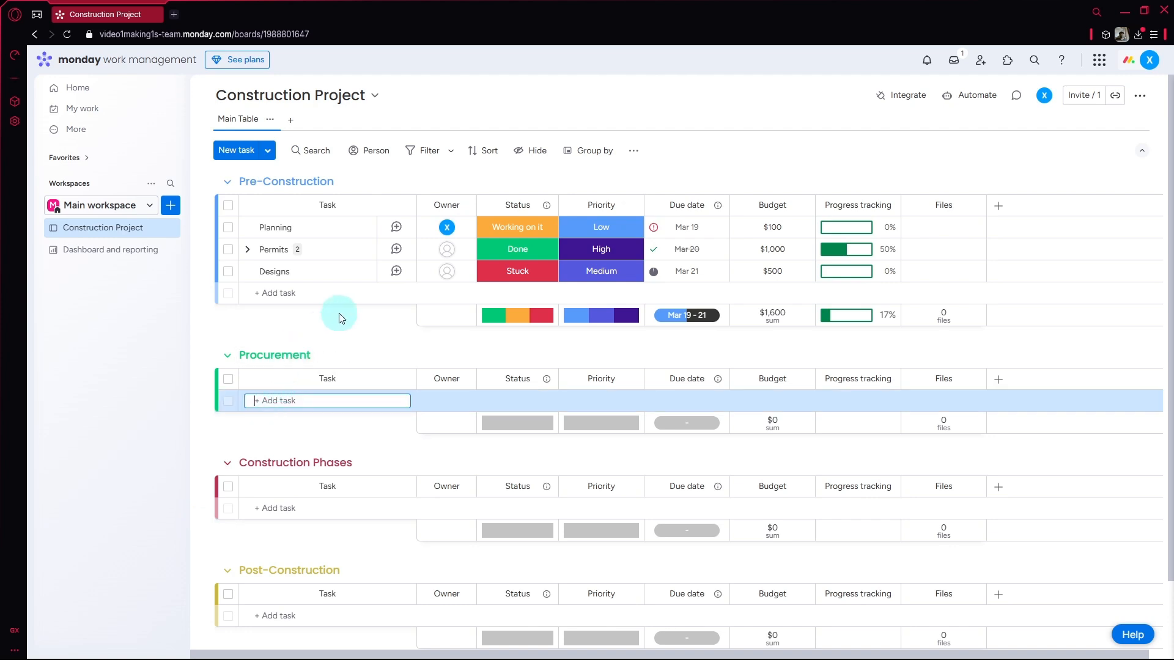
{"action": "type", "text": "Materials"}
{"action": "key", "text": "Return"}
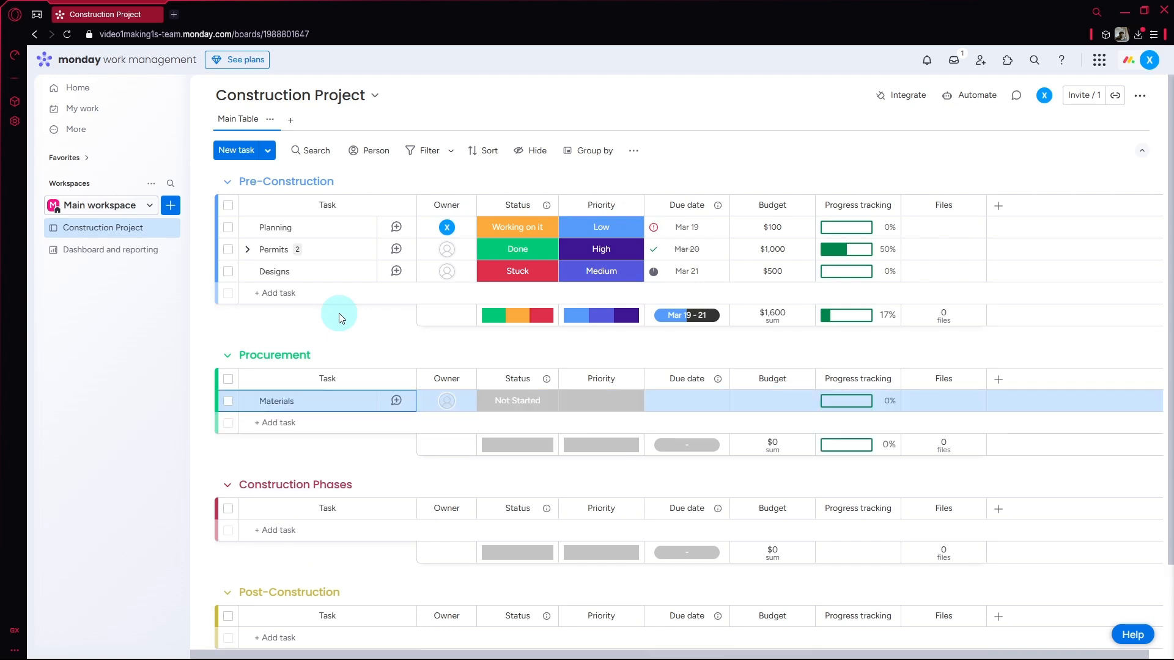
{"action": "left_click", "coordinate": [294, 421]}
{"action": "type", "text": "Sy"}
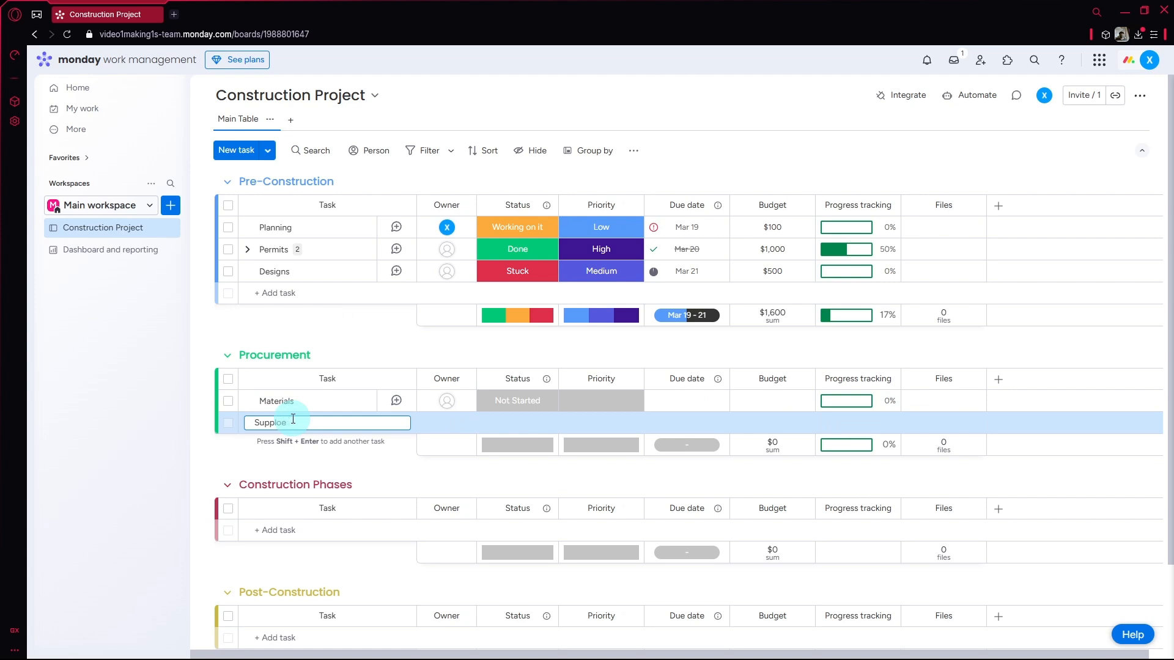
{"action": "key", "text": "Return"}
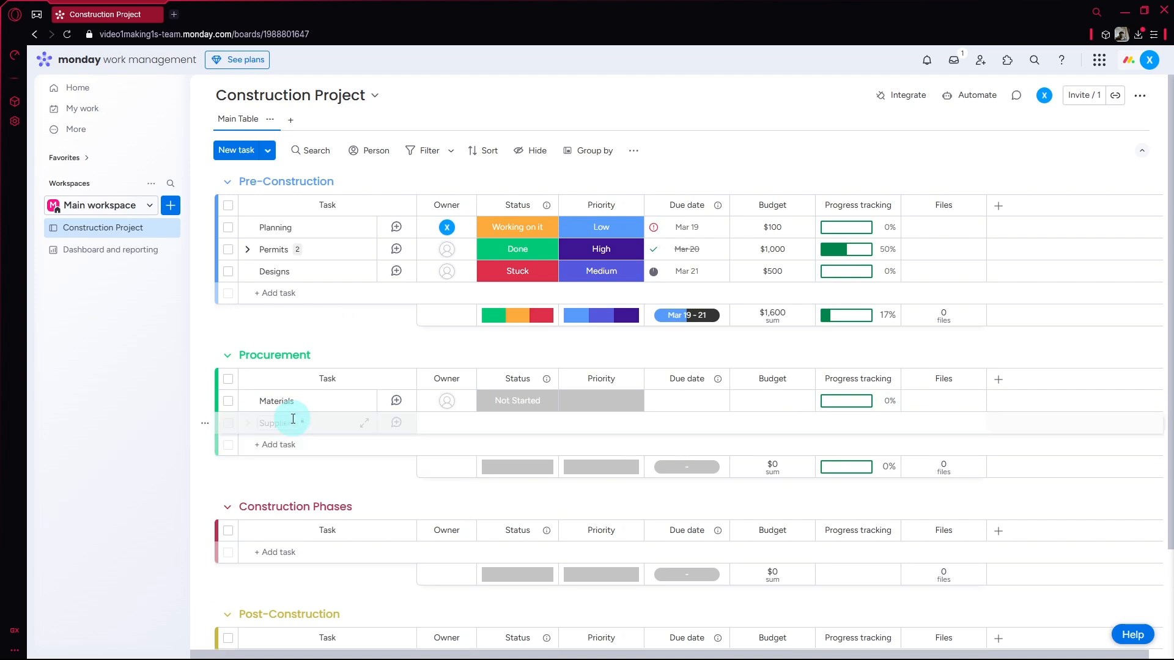
Add the subitems Cement and Metals under the Materials task in the Procurement group.
{"action": "left_click", "coordinate": [247, 401]}
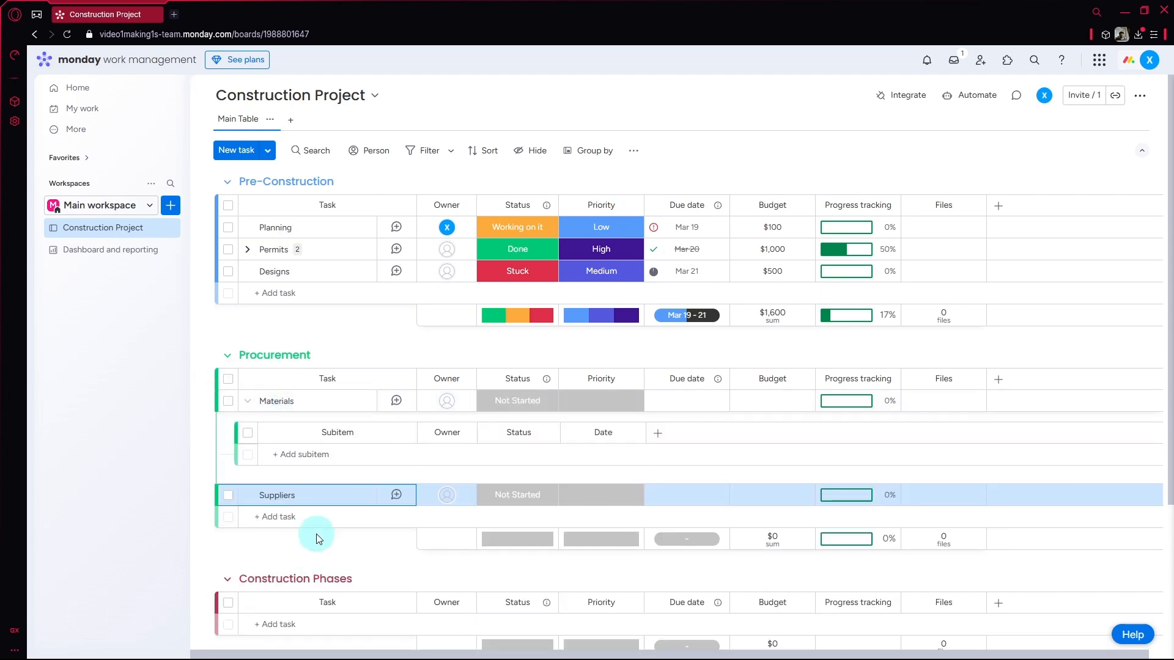
{"action": "left_click", "coordinate": [316, 454]}
{"action": "type", "text": "Cem"}
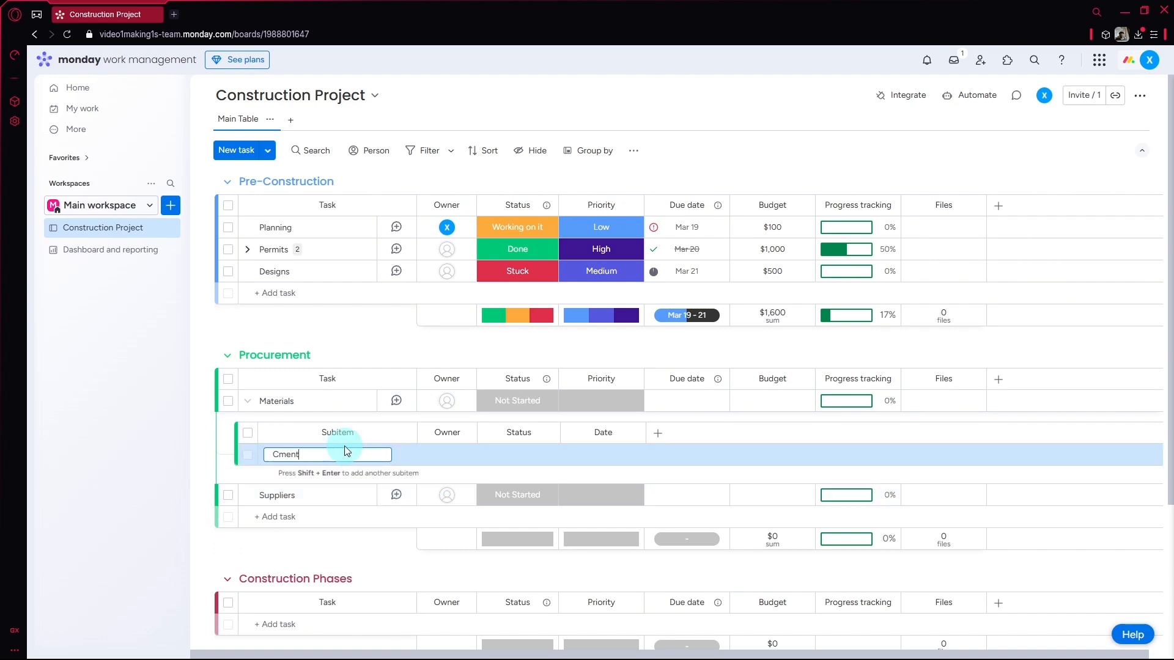
{"action": "type", "text": "ent"}
{"action": "key", "text": "Return"}
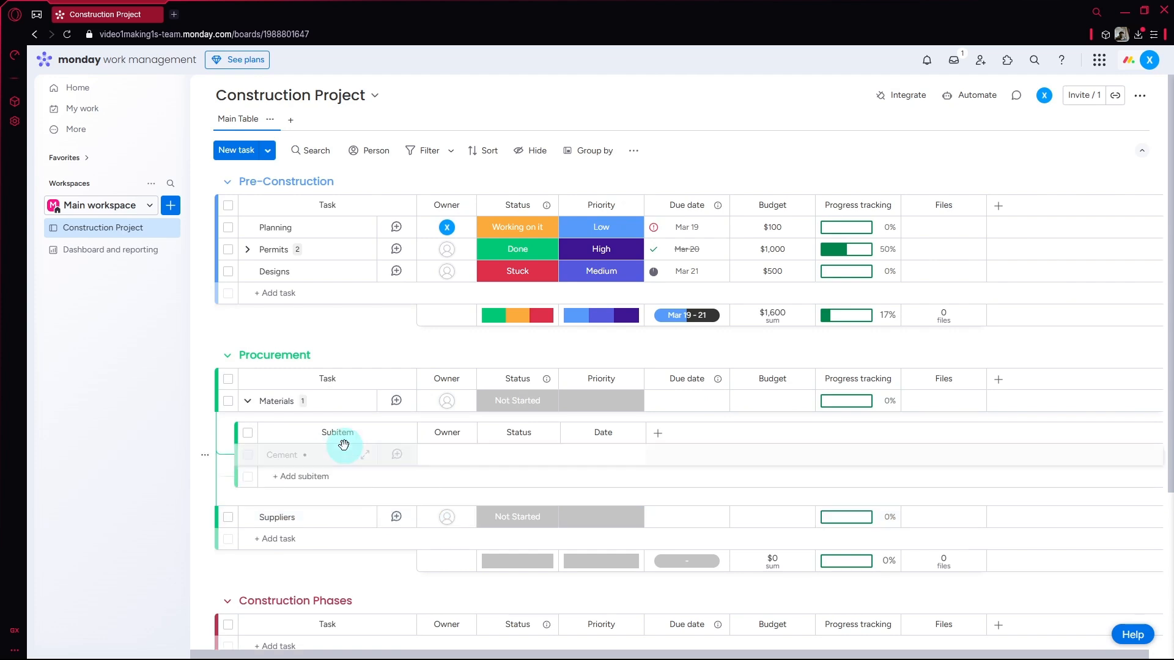
{"action": "left_click", "coordinate": [315, 476]}
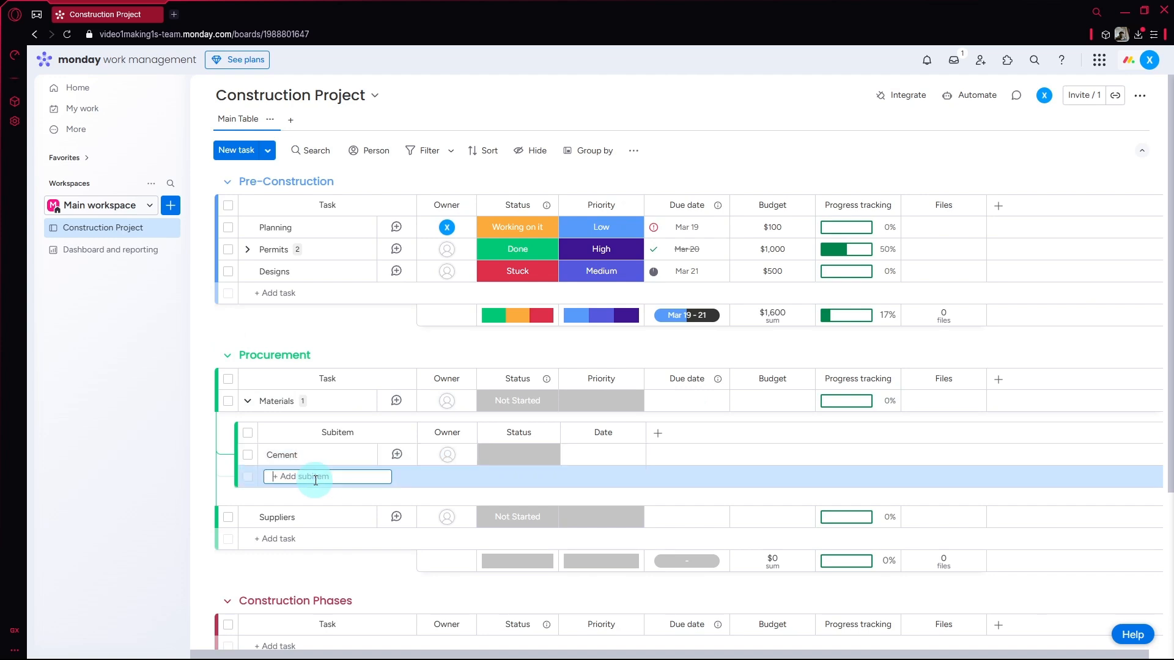
{"action": "type", "text": "Metals"}
{"action": "key", "text": "Return"}
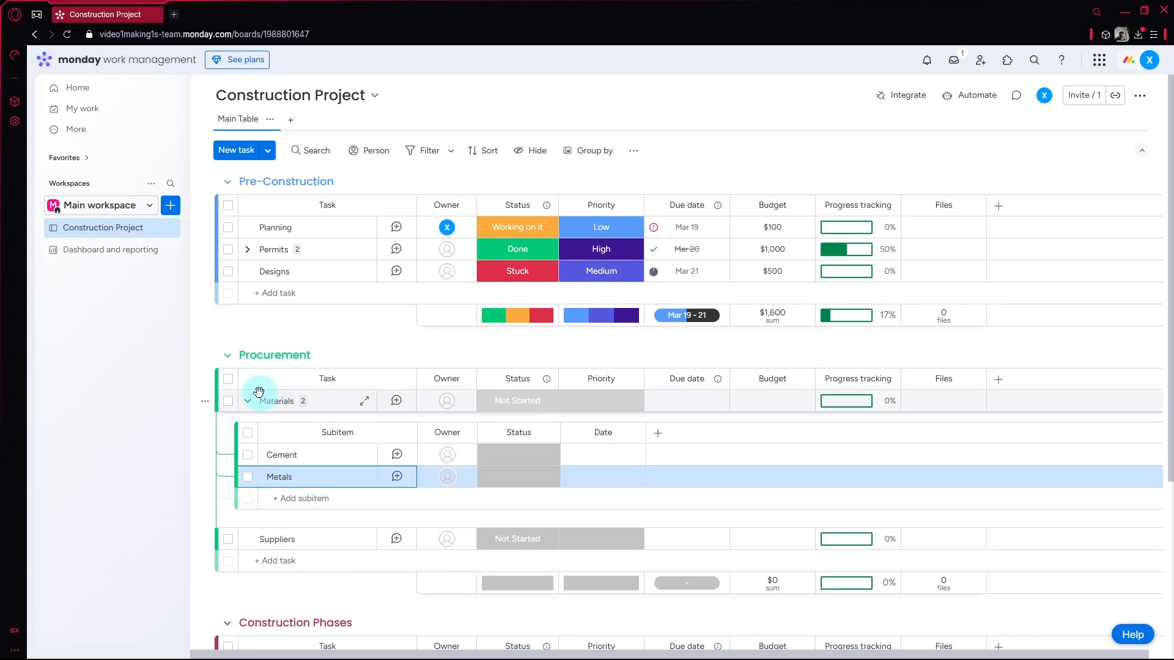
Add a task named Tools below Suppliers in the Procurement group.
{"action": "left_click", "coordinate": [275, 560]}
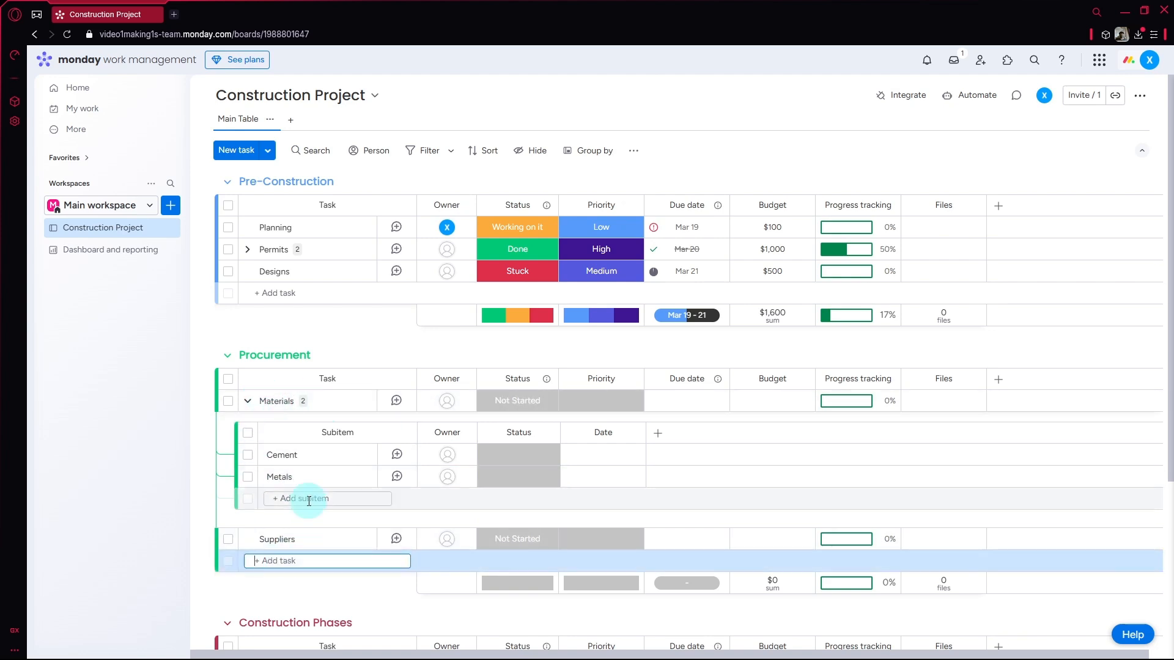
{"action": "type", "text": "T"}
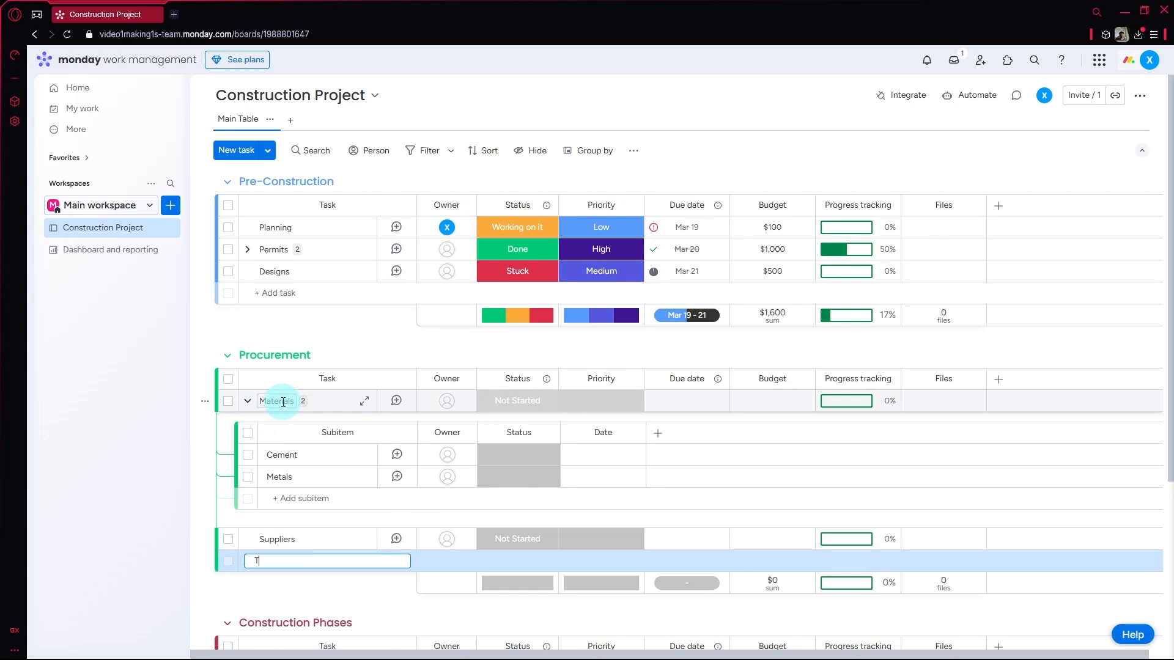
{"action": "type", "text": "ools"}
{"action": "key", "text": "Return"}
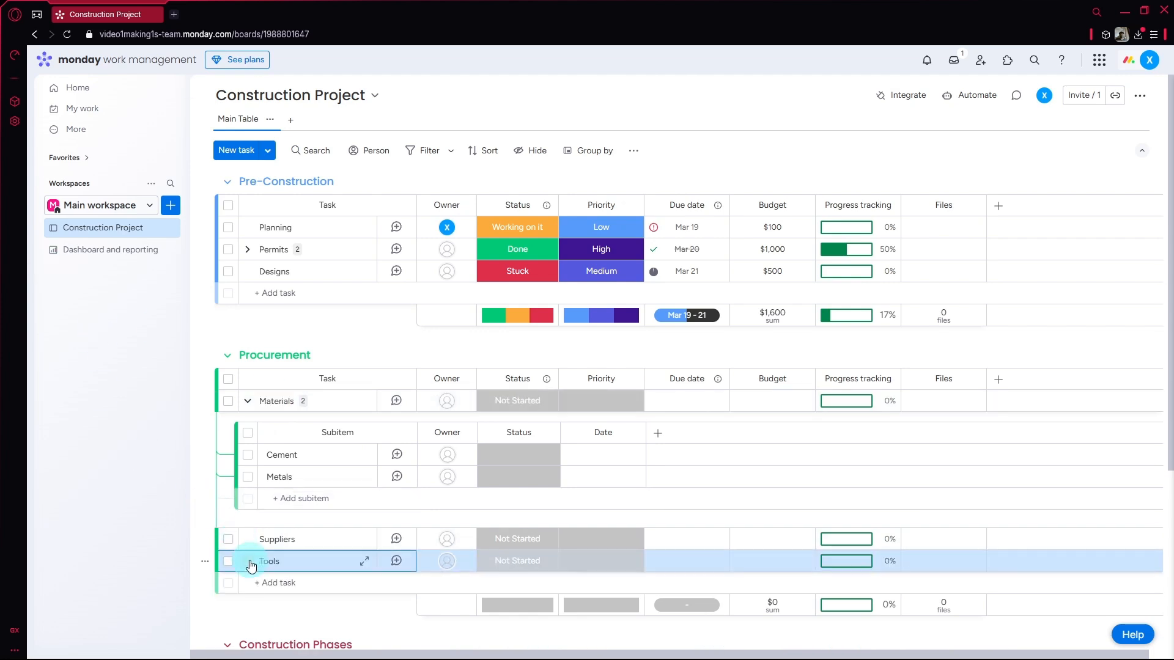
Add a subitem named Hammers under the Tools task.
{"action": "left_click", "coordinate": [247, 561]}
{"action": "scroll", "coordinate": [309, 492], "scroll_direction": "down", "scroll_amount": 2}
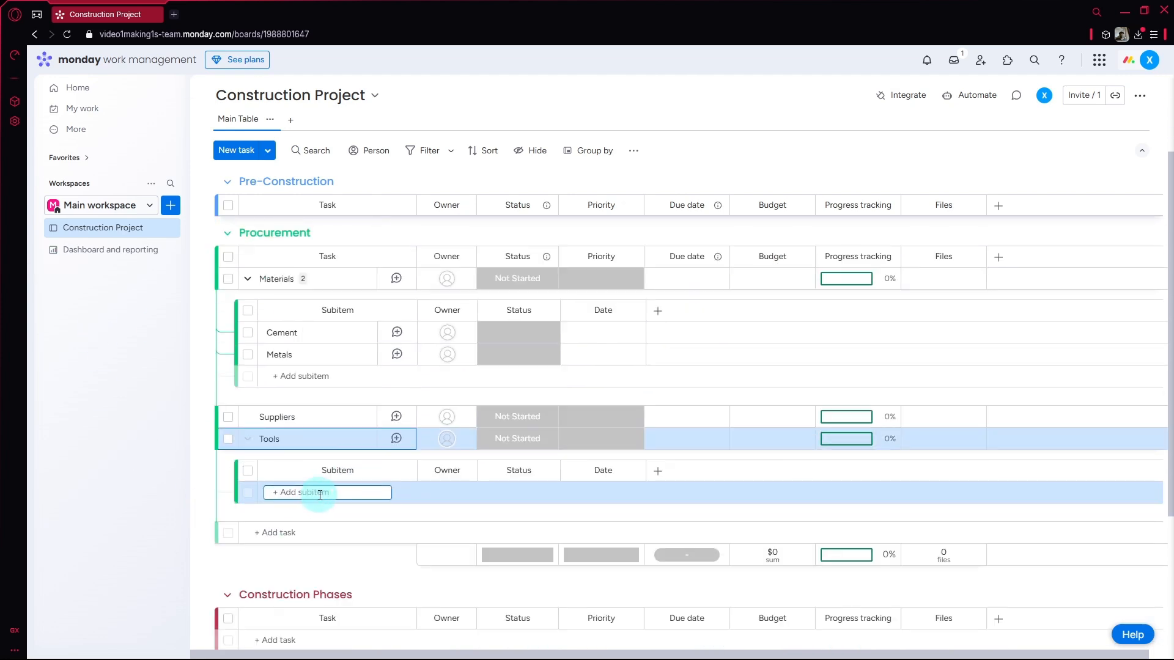
{"action": "type", "text": "Hammers"}
{"action": "key", "text": "Return"}
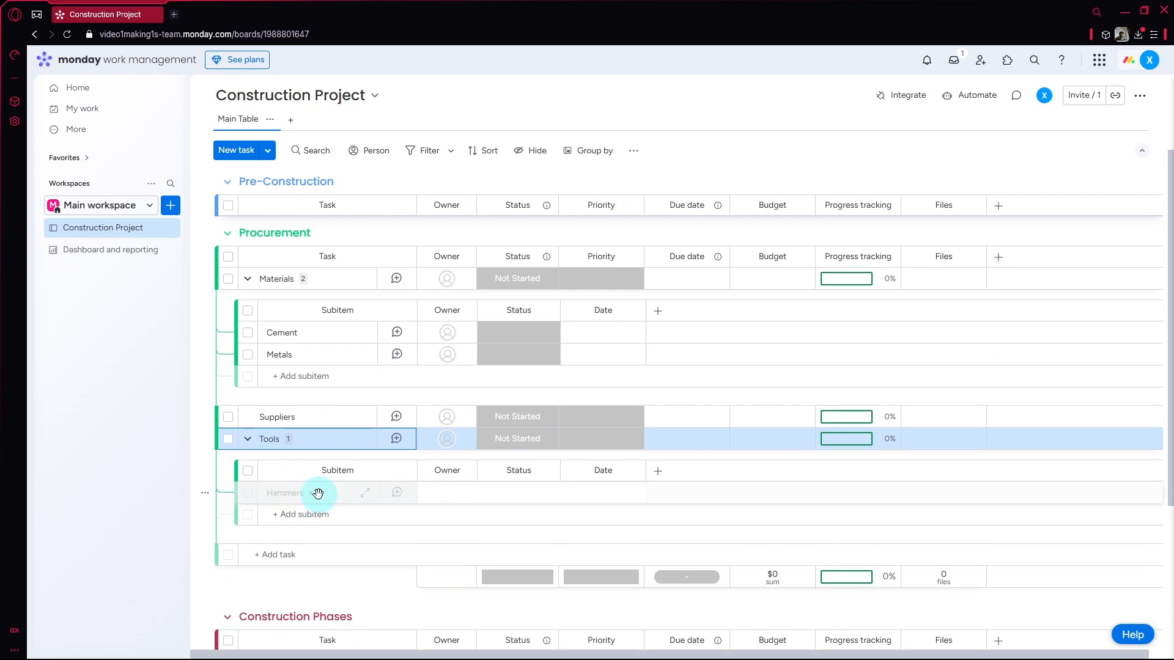
Collapse the subitem lists of the Tools and Materials tasks in the Procurement group.
{"action": "left_click", "coordinate": [247, 439]}
{"action": "left_click", "coordinate": [262, 287]}
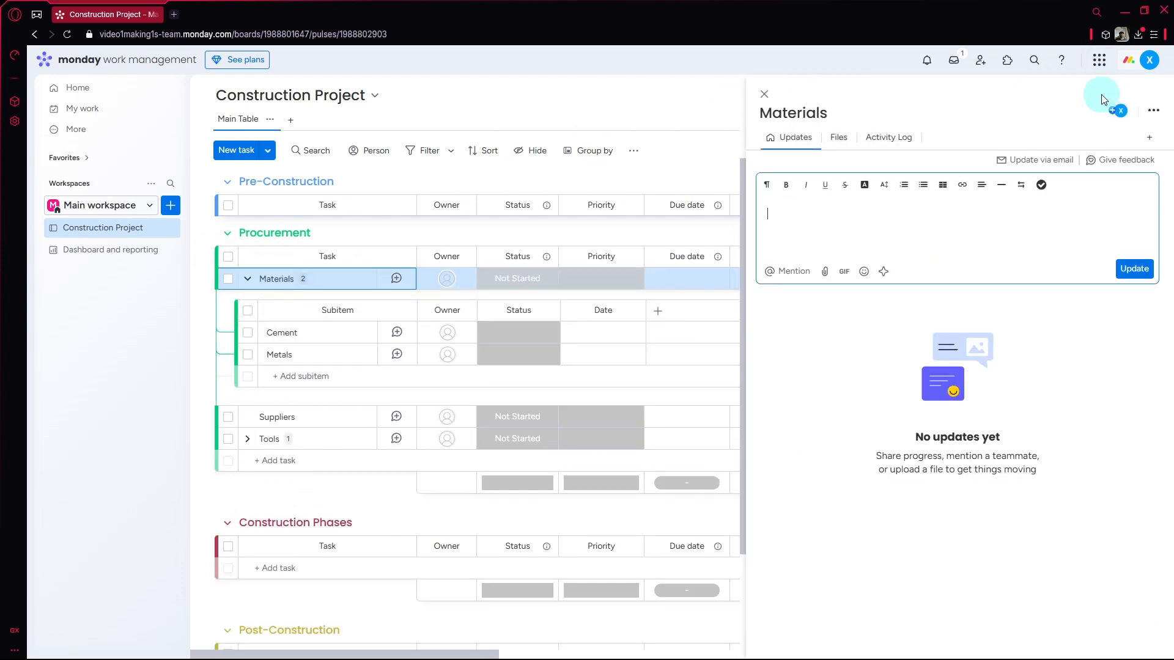
{"action": "left_click", "coordinate": [764, 94]}
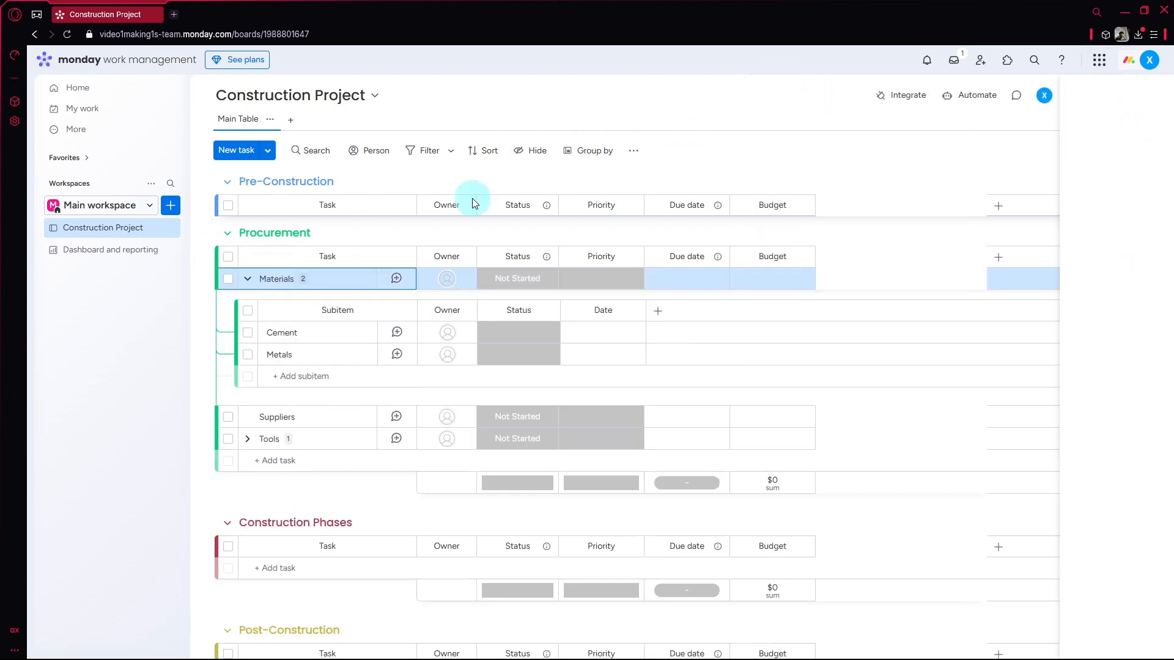
{"action": "left_click", "coordinate": [247, 279]}
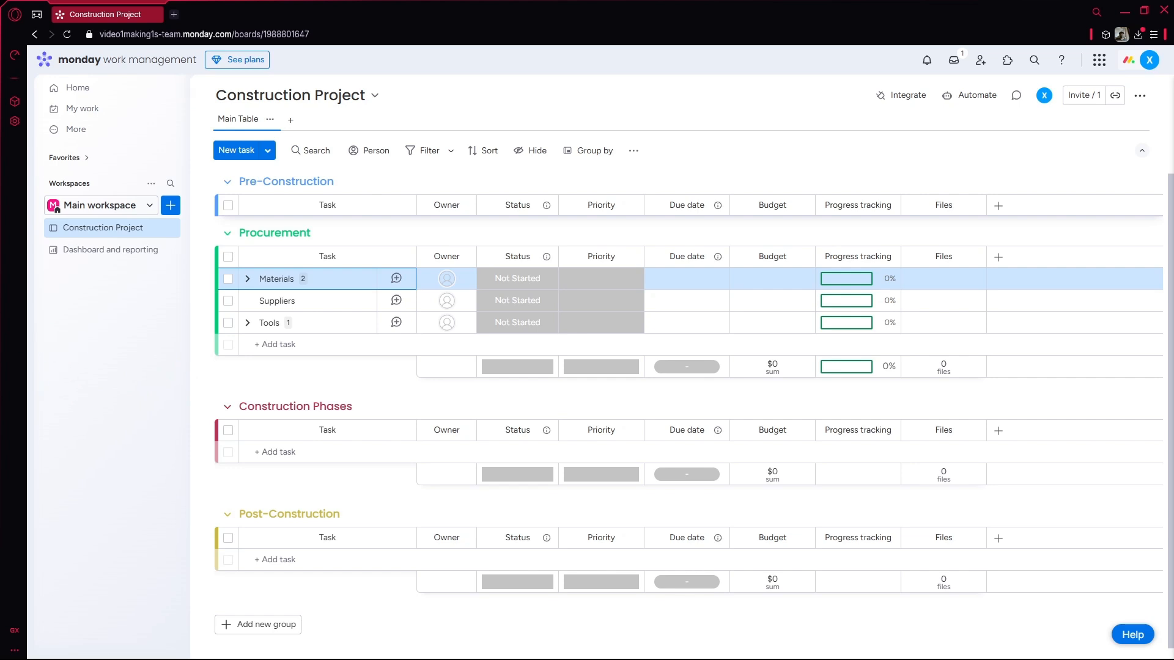
Add the tasks Foundation and Framing to the Construction Phases group.
{"action": "left_click", "coordinate": [288, 453]}
{"action": "type", "text": "F"}
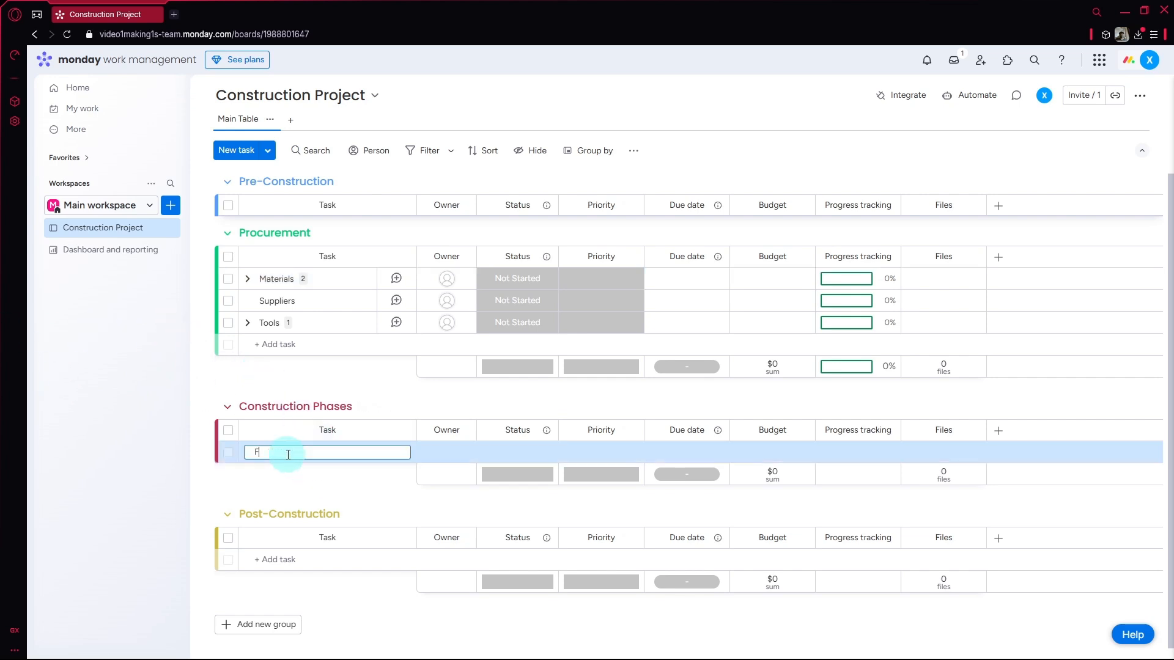
{"action": "type", "text": "oundation"}
{"action": "key", "text": "Return"}
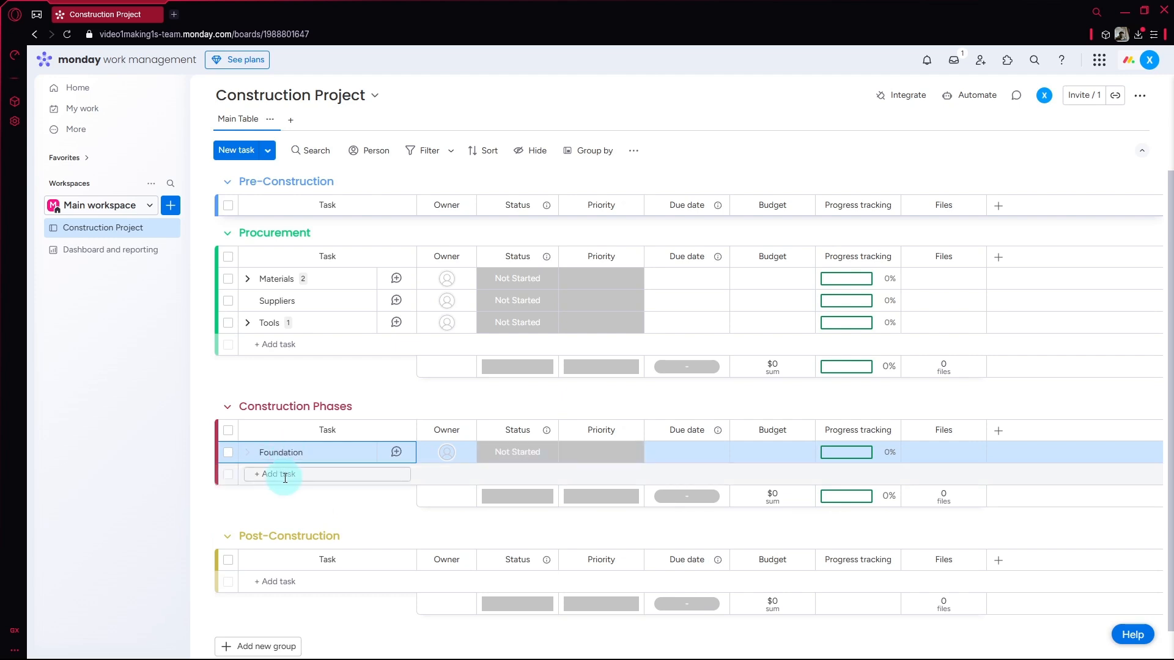
{"action": "left_click", "coordinate": [285, 474]}
{"action": "type", "text": "Framing"}
{"action": "key", "text": "Return"}
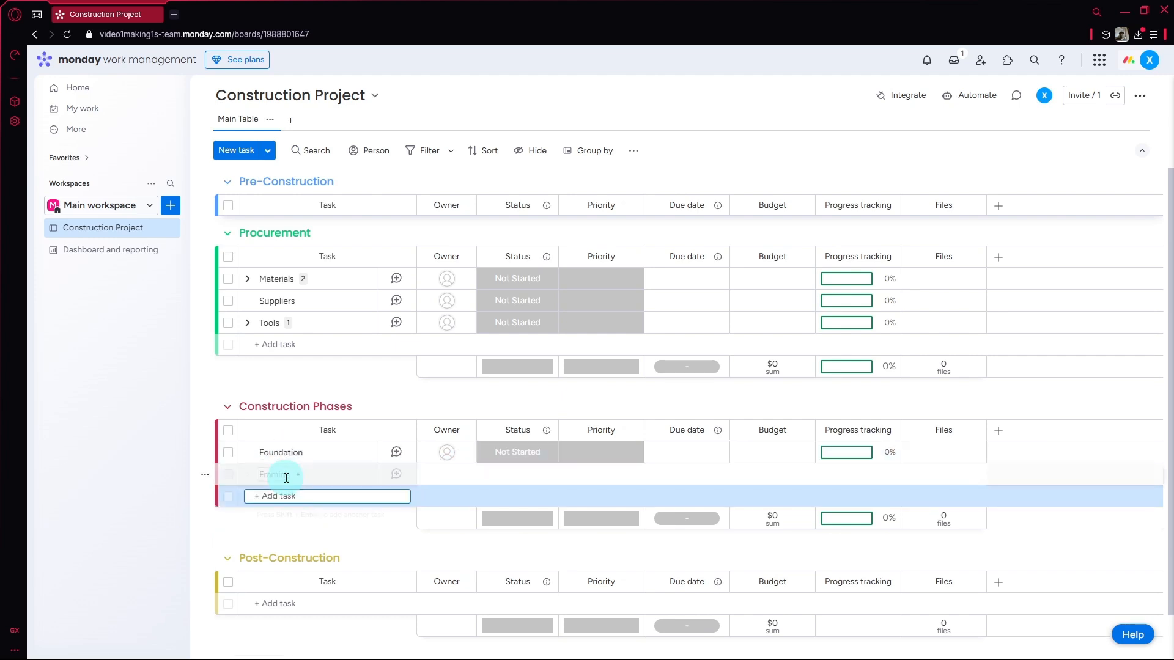
Add the tasks Electrical and Plumbing below Framing in the Construction Phases group.
{"action": "type", "text": "EW"}
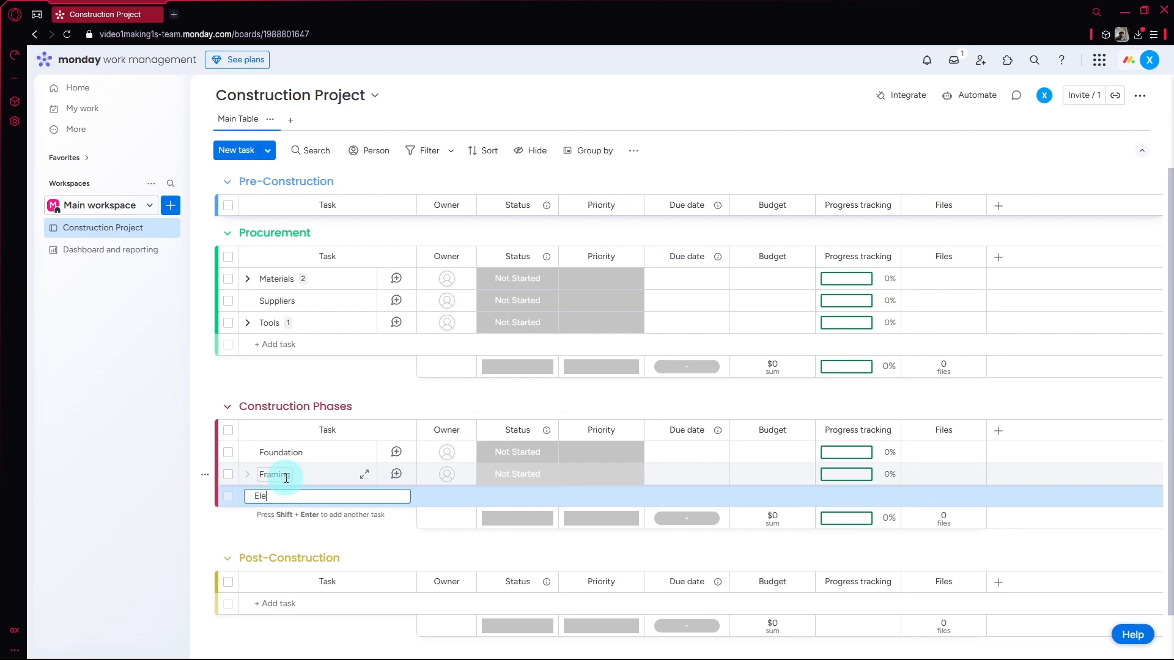
{"action": "type", "text": "ectrical"}
{"action": "key", "text": "Return"}
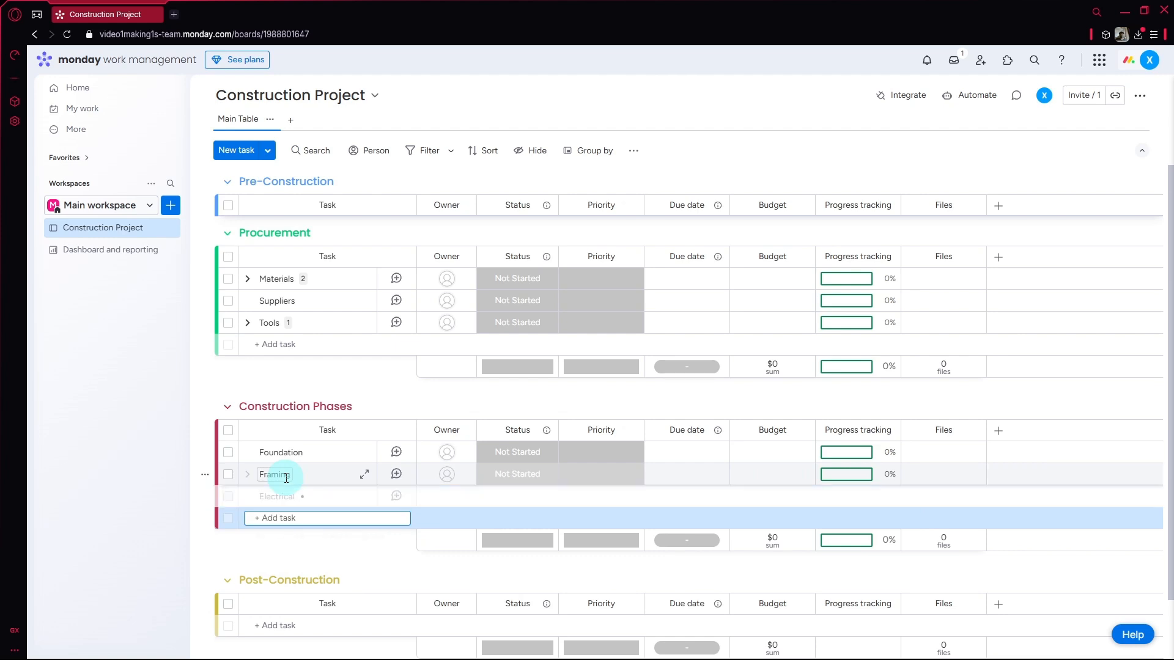
{"action": "type", "text": "Plum"}
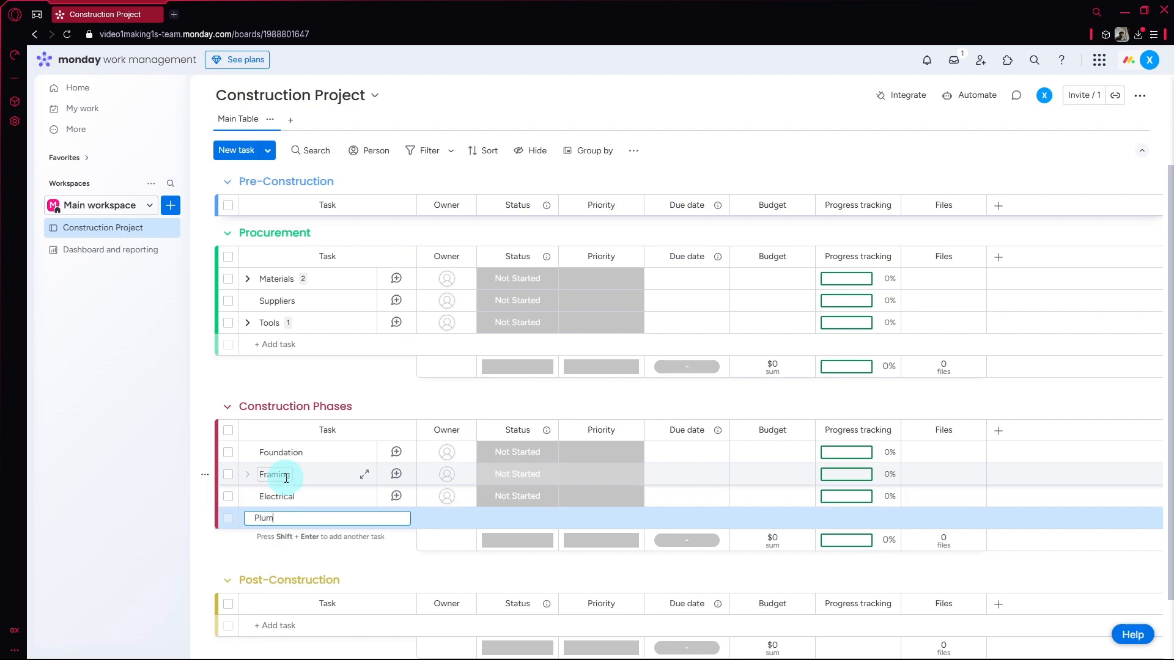
{"action": "type", "text": "bing"}
{"action": "key", "text": "Return"}
Add the tasks Roofing and Finished at the end of the Construction Phases group.
{"action": "type", "text": "R"}
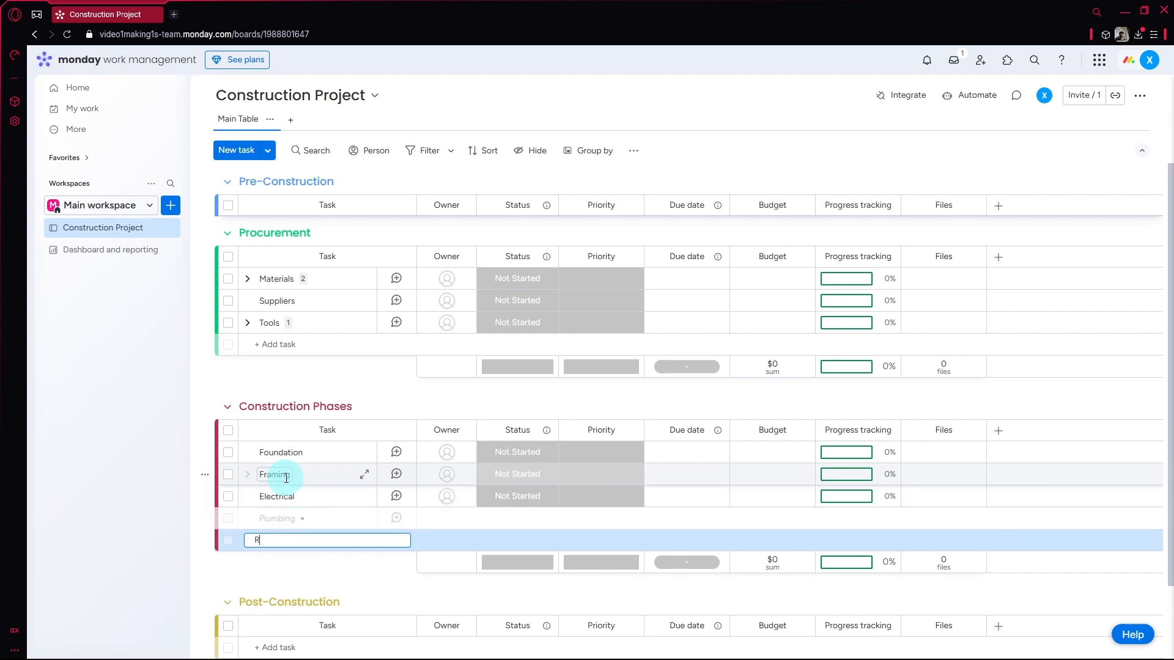
{"action": "type", "text": "oofing"}
{"action": "key", "text": "Return"}
{"action": "type", "text": "Fi"}
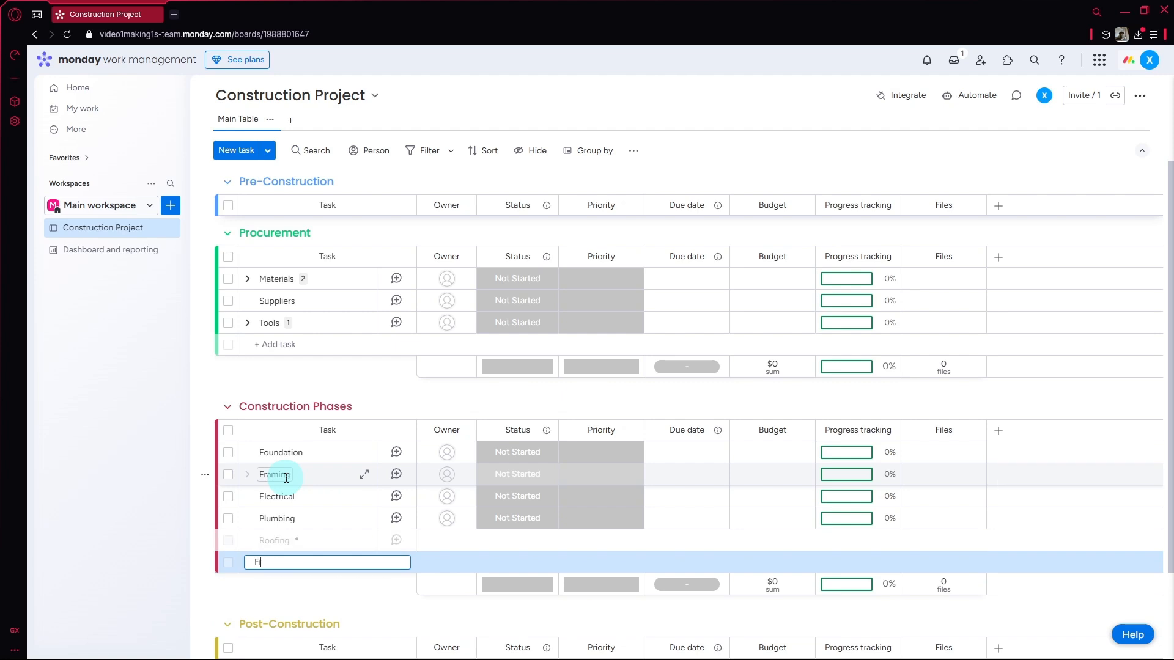
{"action": "type", "text": "oniished"}
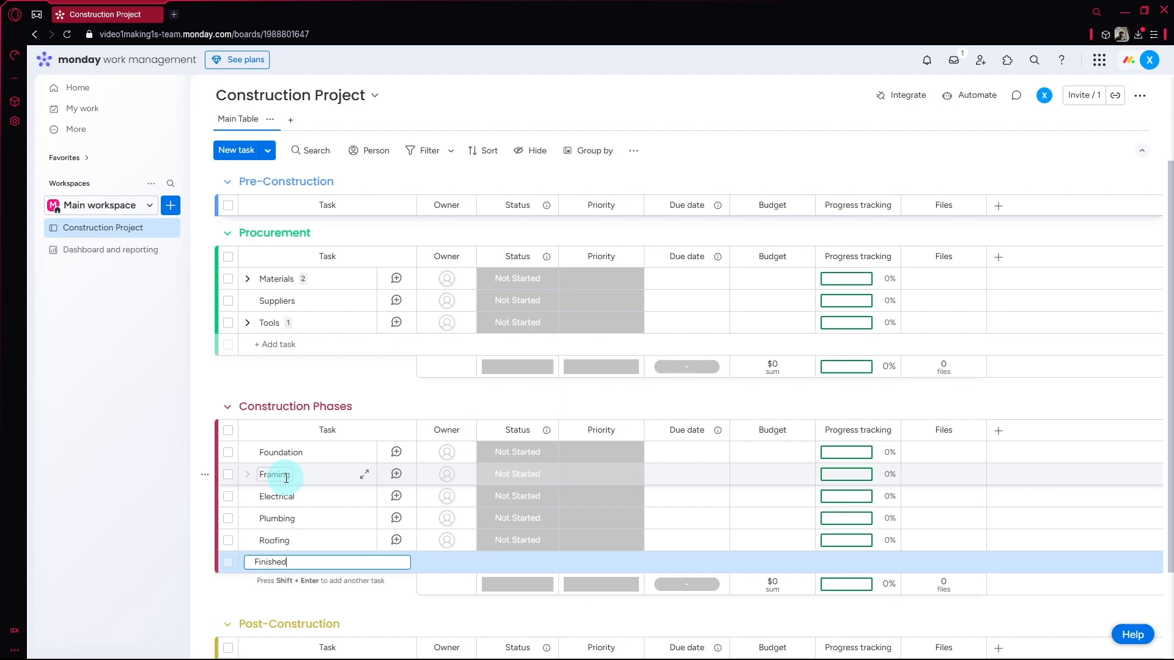
{"action": "scroll", "coordinate": [281, 480], "scroll_direction": "down", "scroll_amount": 2}
{"action": "key", "text": "Return"}
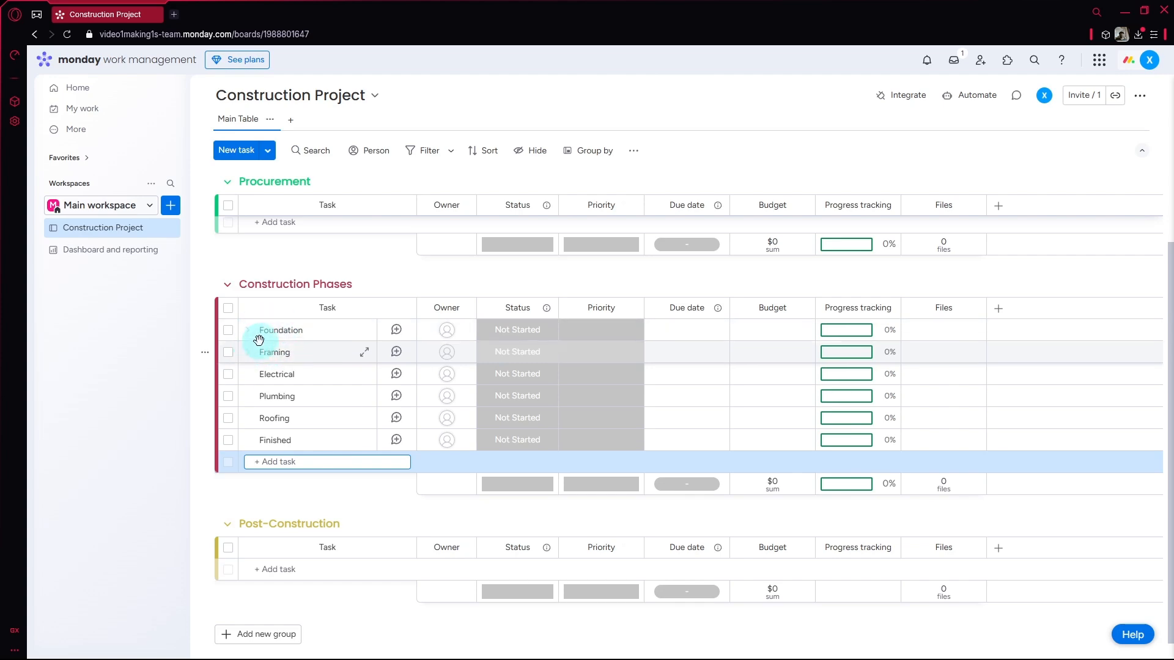
Add a task named Inspections to the Post-Construction group and leave the new-task entry.
{"action": "scroll", "coordinate": [259, 340], "scroll_direction": "up", "scroll_amount": 4}
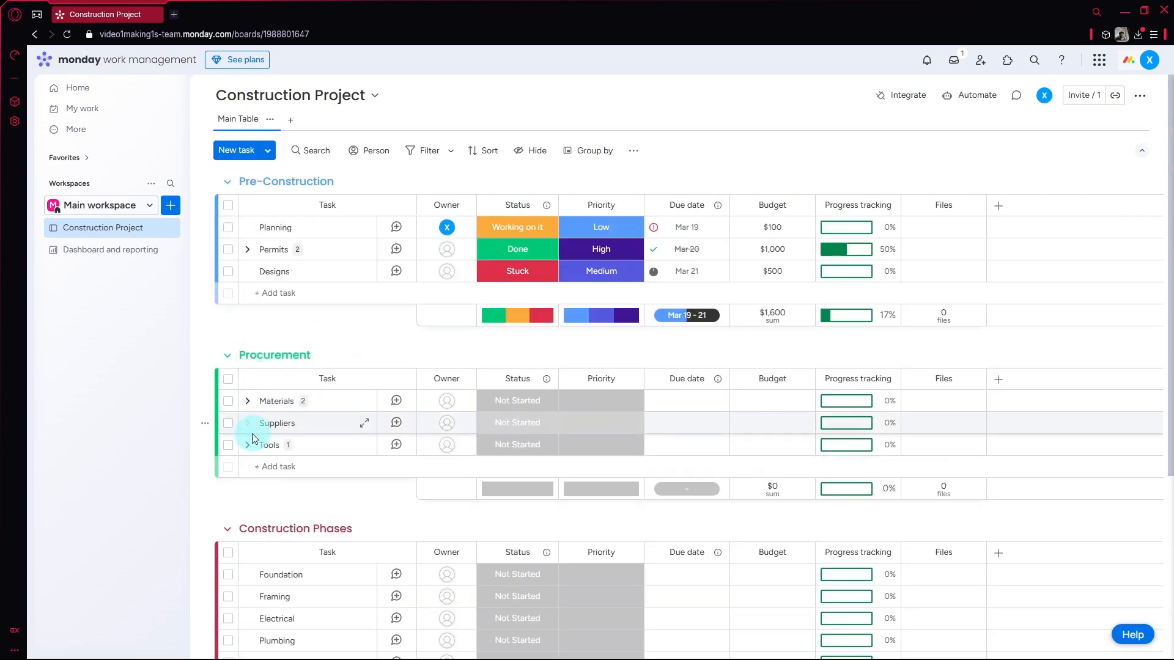
{"action": "scroll", "coordinate": [254, 438], "scroll_direction": "down", "scroll_amount": 3}
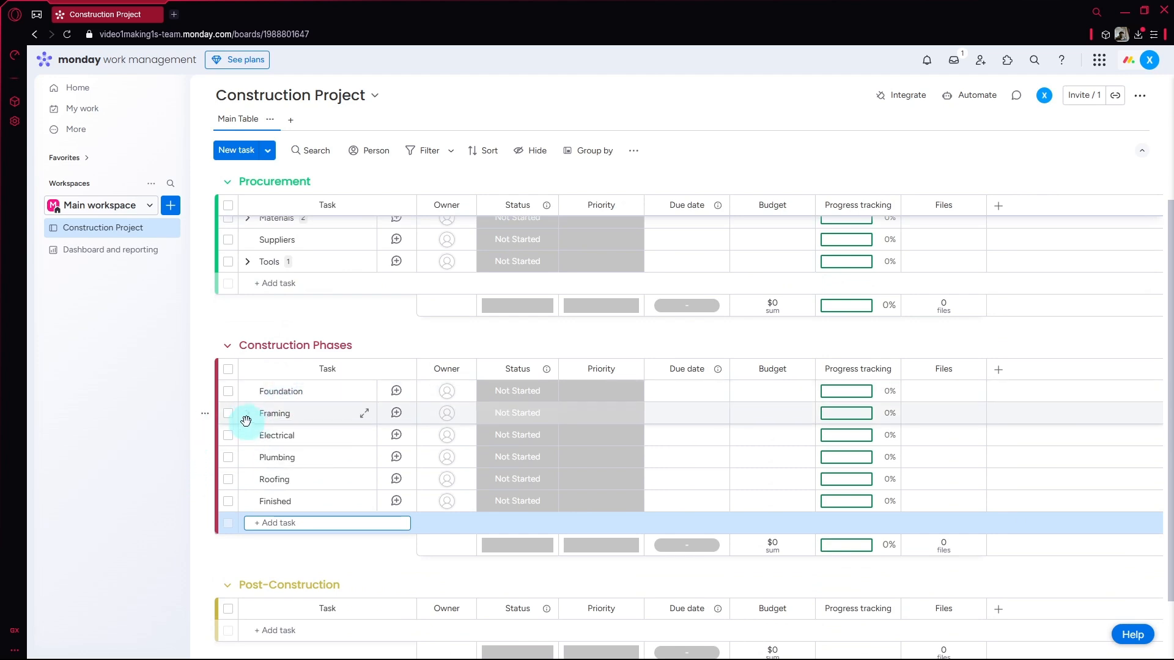
{"action": "scroll", "coordinate": [245, 421], "scroll_direction": "down", "scroll_amount": 2}
{"action": "left_click", "coordinate": [291, 554]}
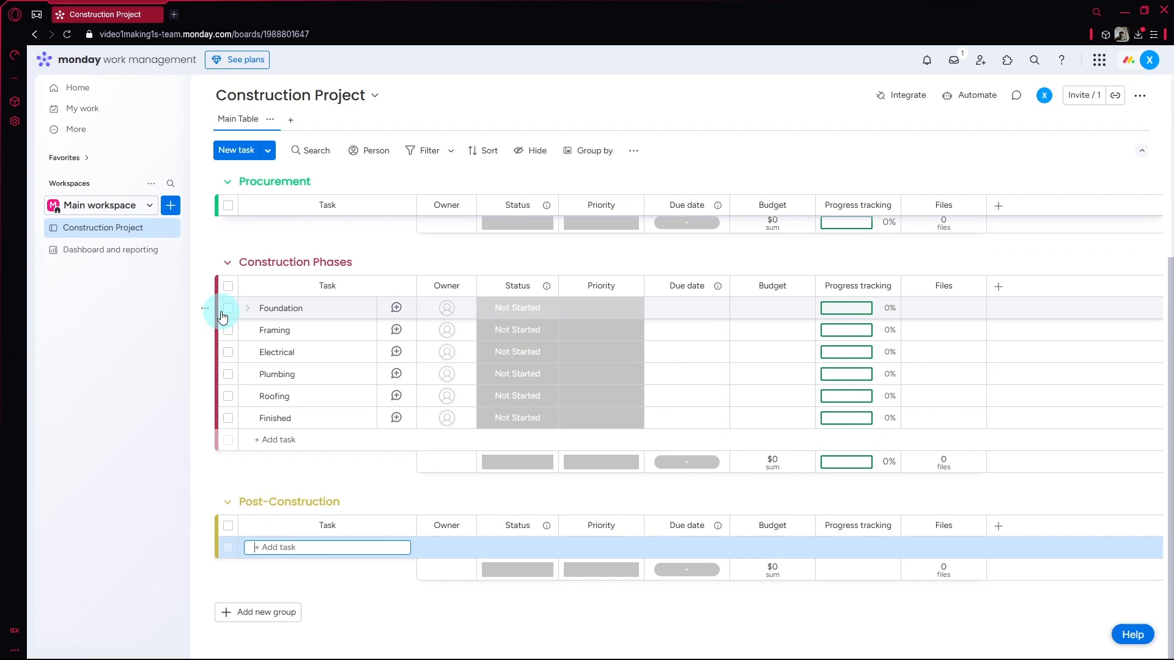
{"action": "type", "text": "Inspections"}
{"action": "key", "text": "Return"}
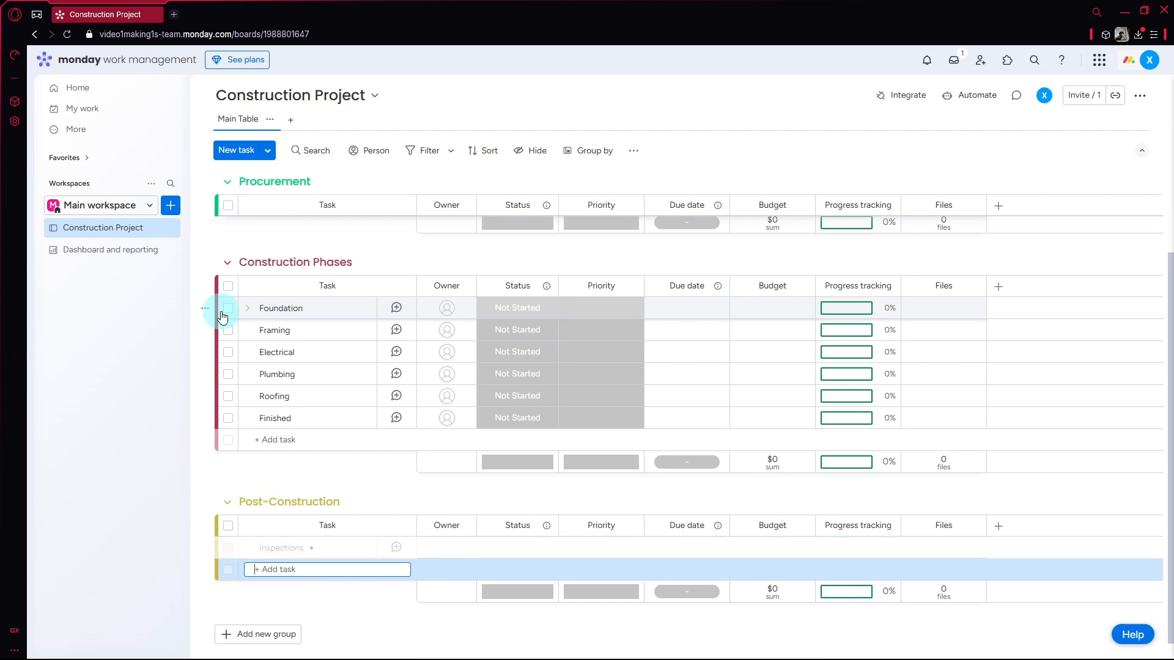
{"action": "key", "text": "Escape"}
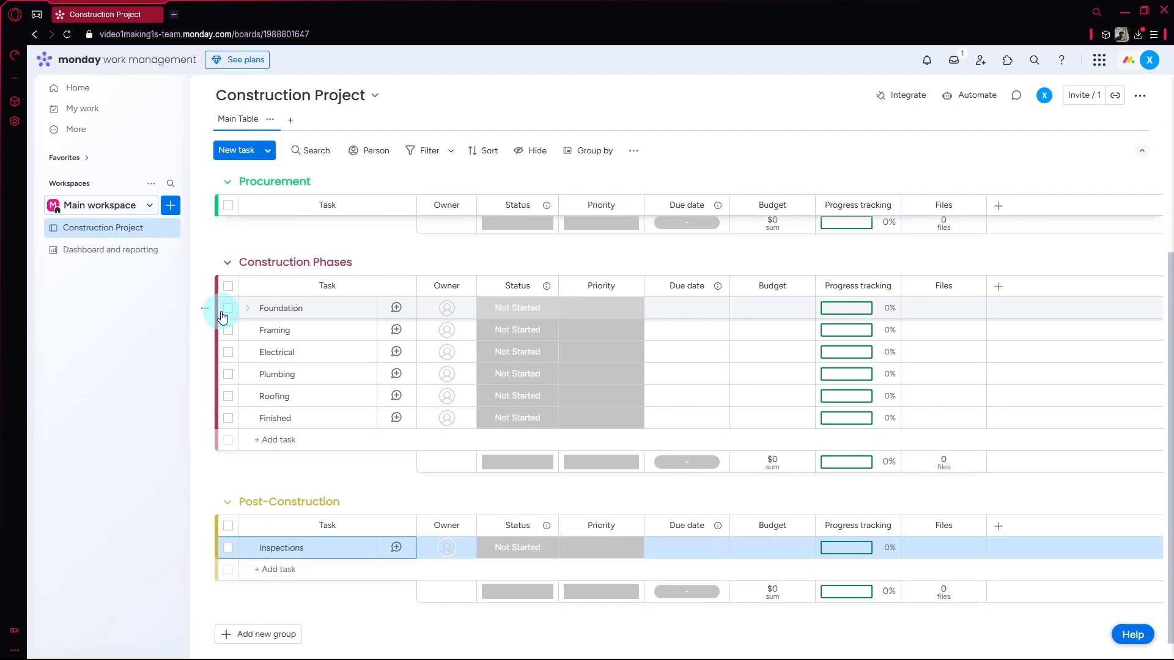
Add the tasks Cleanup and Handover below Inspections in the Post-Construction group.
{"action": "left_click", "coordinate": [320, 571]}
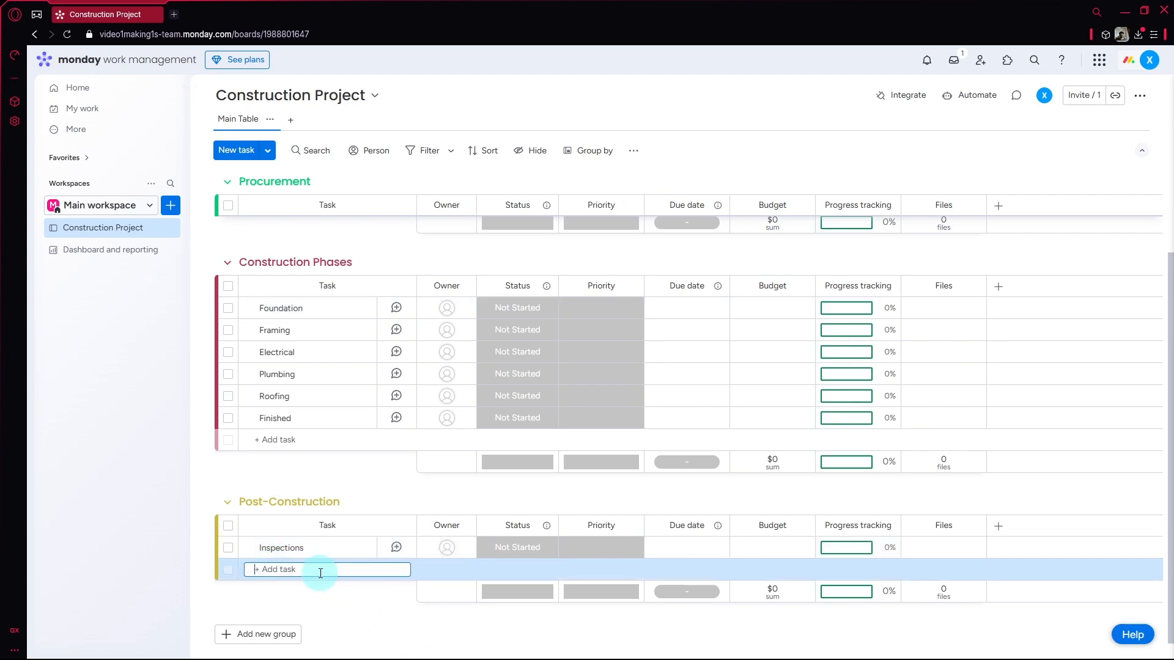
{"action": "type", "text": "Cleanup"}
{"action": "key", "text": "shift+Return"}
{"action": "type", "text": "Handover"}
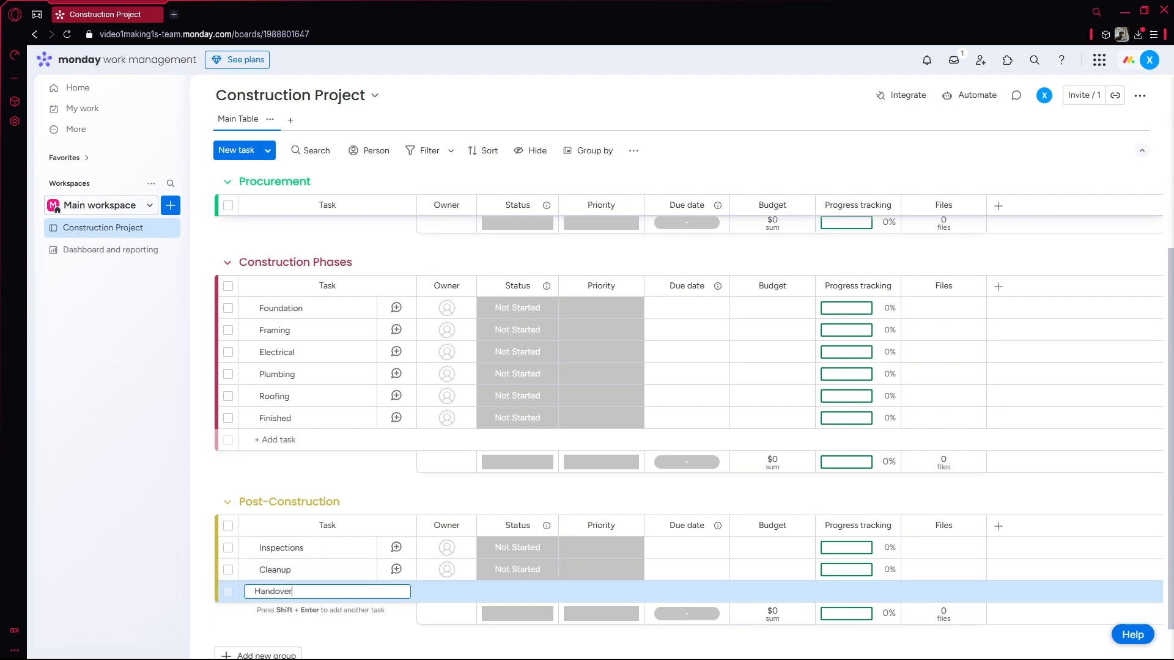
{"action": "key", "text": "shift+Return"}
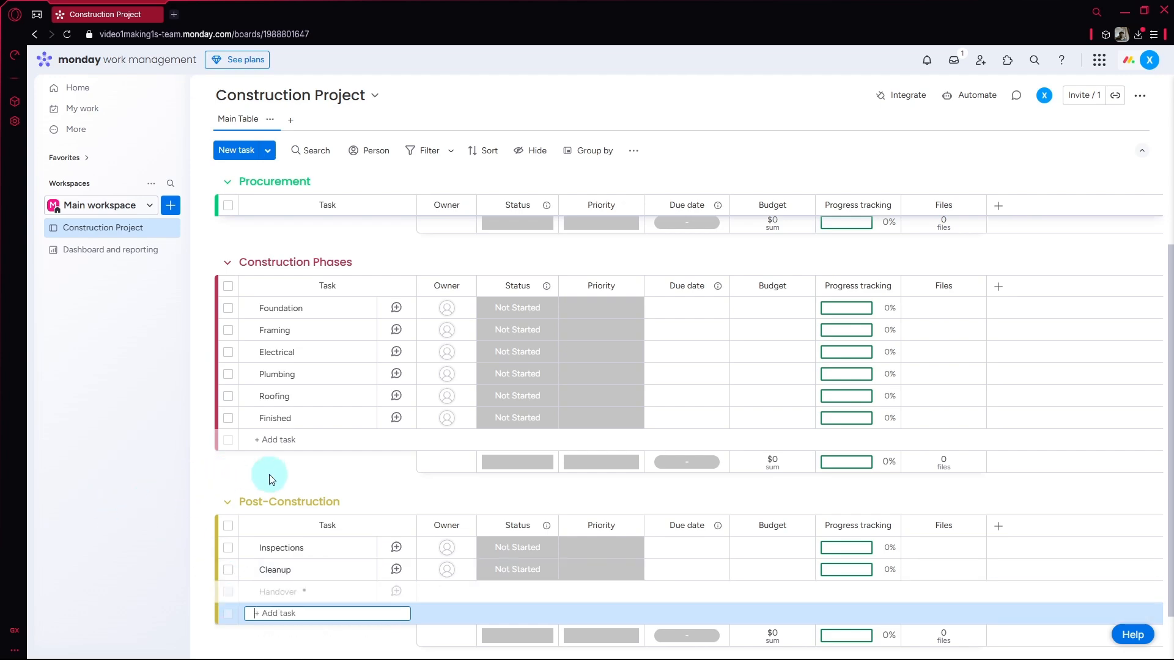
{"action": "scroll", "coordinate": [273, 474], "scroll_direction": "down", "scroll_amount": 1}
{"action": "scroll", "coordinate": [287, 434], "scroll_direction": "up", "scroll_amount": 6}
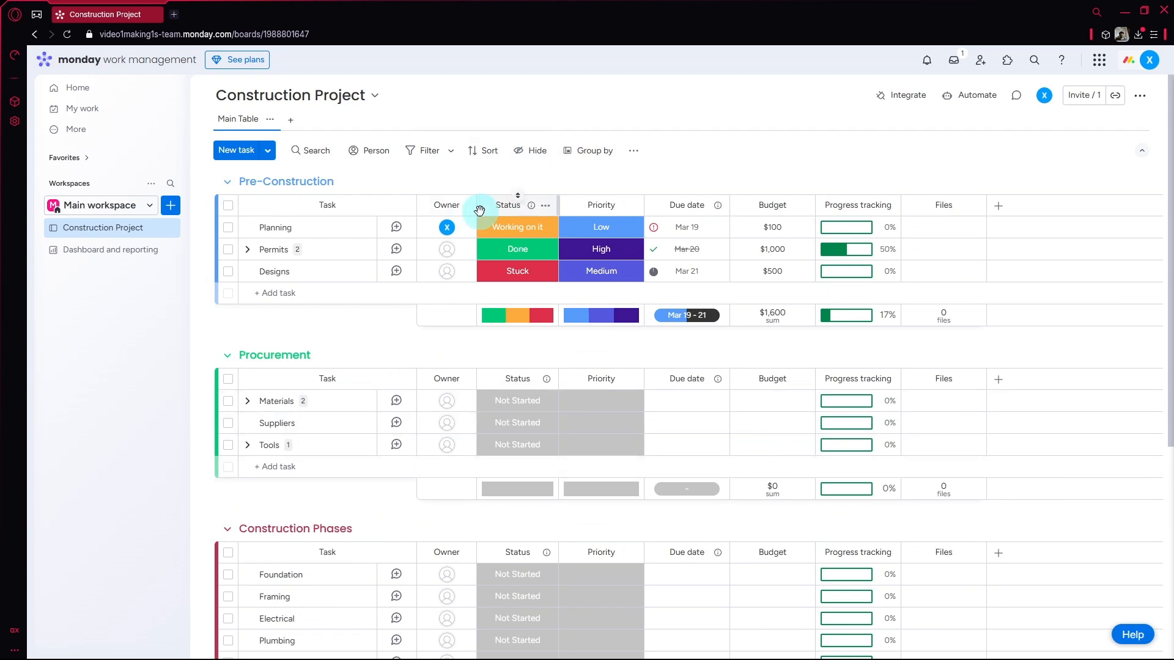
{"action": "left_click", "coordinate": [612, 258]}
{"action": "left_click", "coordinate": [612, 263]}
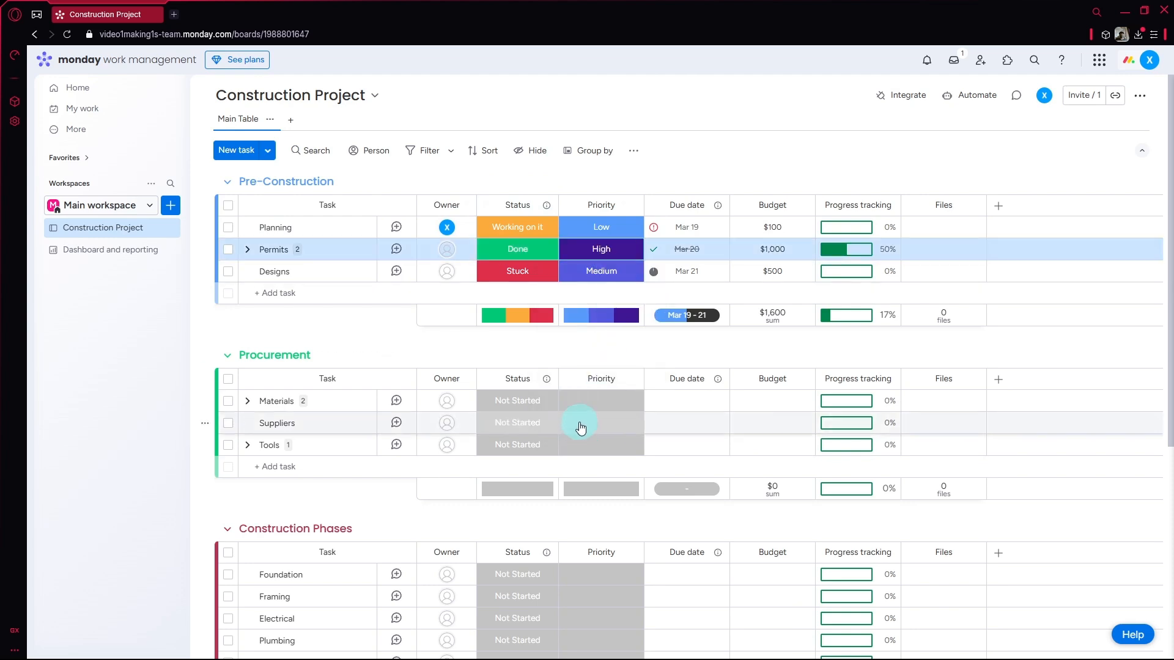
Set the Materials task in the Procurement group to Medium priority and the status Working on it.
{"action": "left_click", "coordinate": [596, 401]}
{"action": "left_click", "coordinate": [602, 489]}
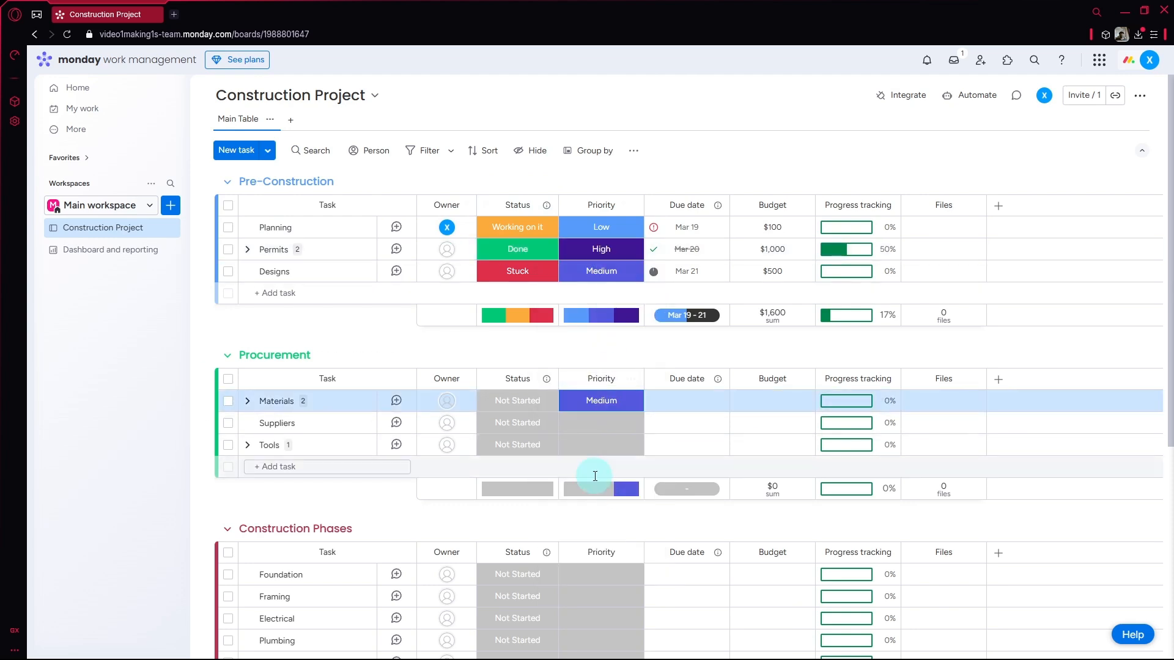
{"action": "left_click", "coordinate": [534, 402]}
{"action": "left_click", "coordinate": [534, 463]}
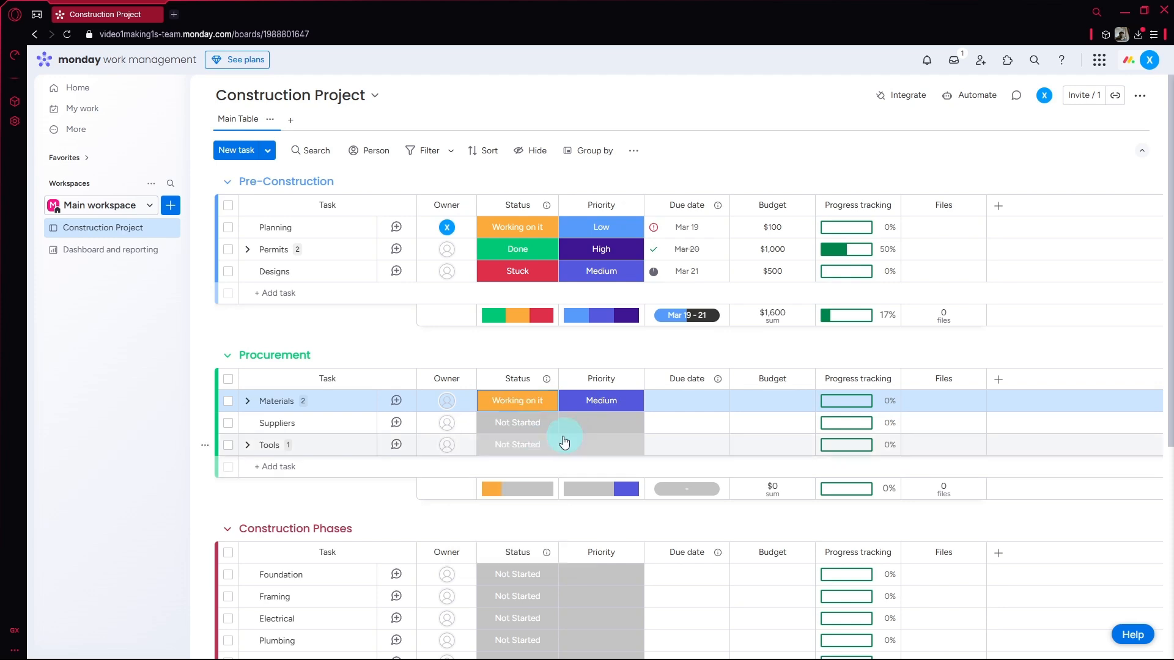
Give the Materials task in the Procurement group a due date of Mar 21 and a budget of $100.
{"action": "left_click", "coordinate": [678, 402]}
{"action": "left_click", "coordinate": [706, 580]}
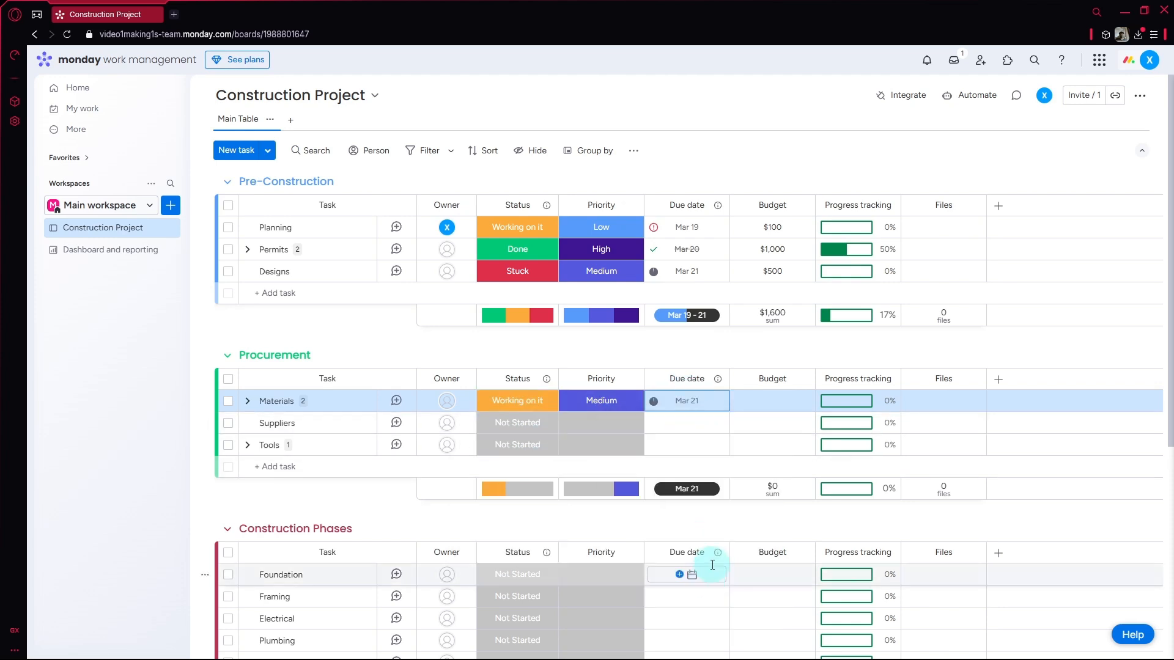
{"action": "left_click", "coordinate": [782, 400]}
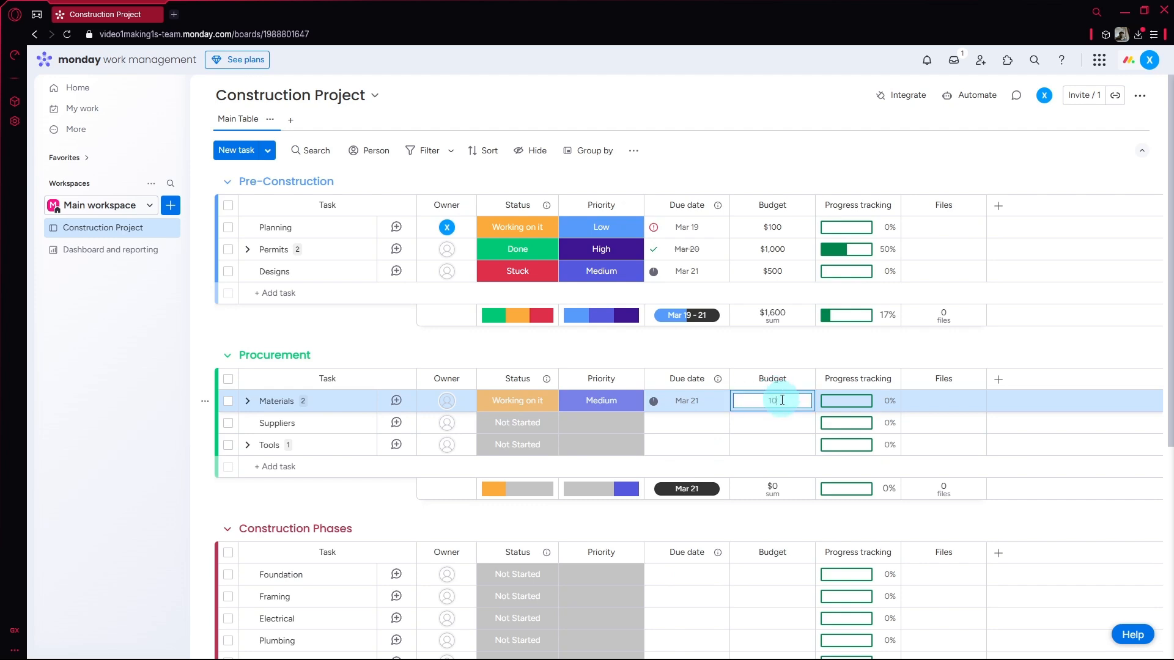
{"action": "key", "text": "Return"}
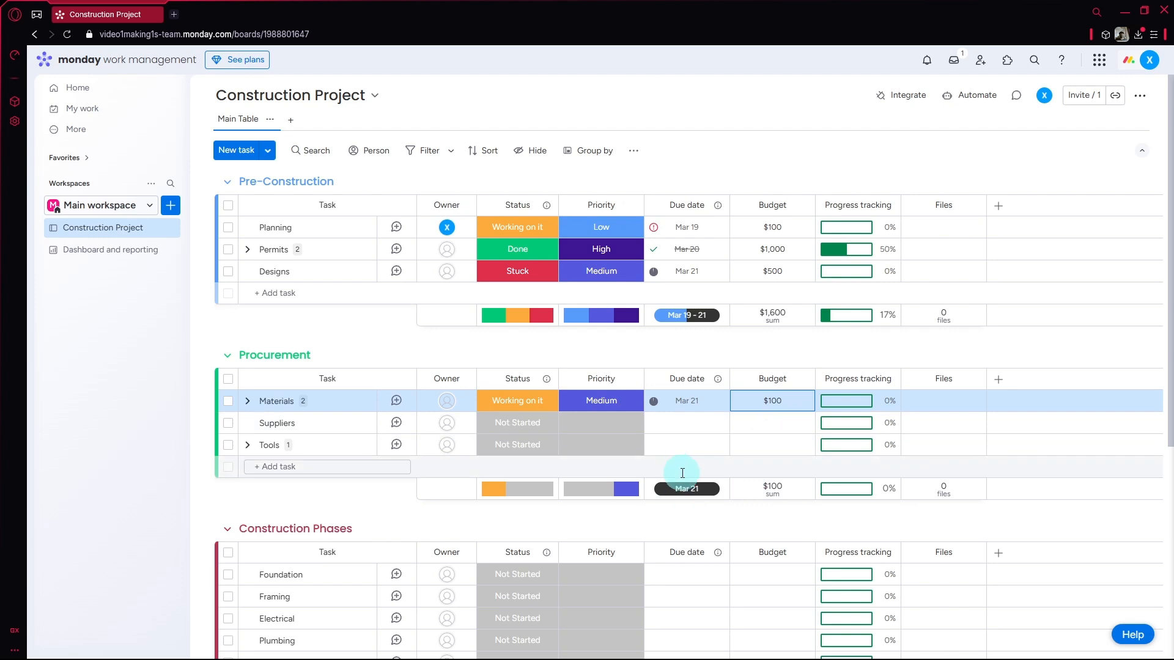
Look through the board's Basic automation templates and close the automation center without adding one.
{"action": "left_click", "coordinate": [960, 102]}
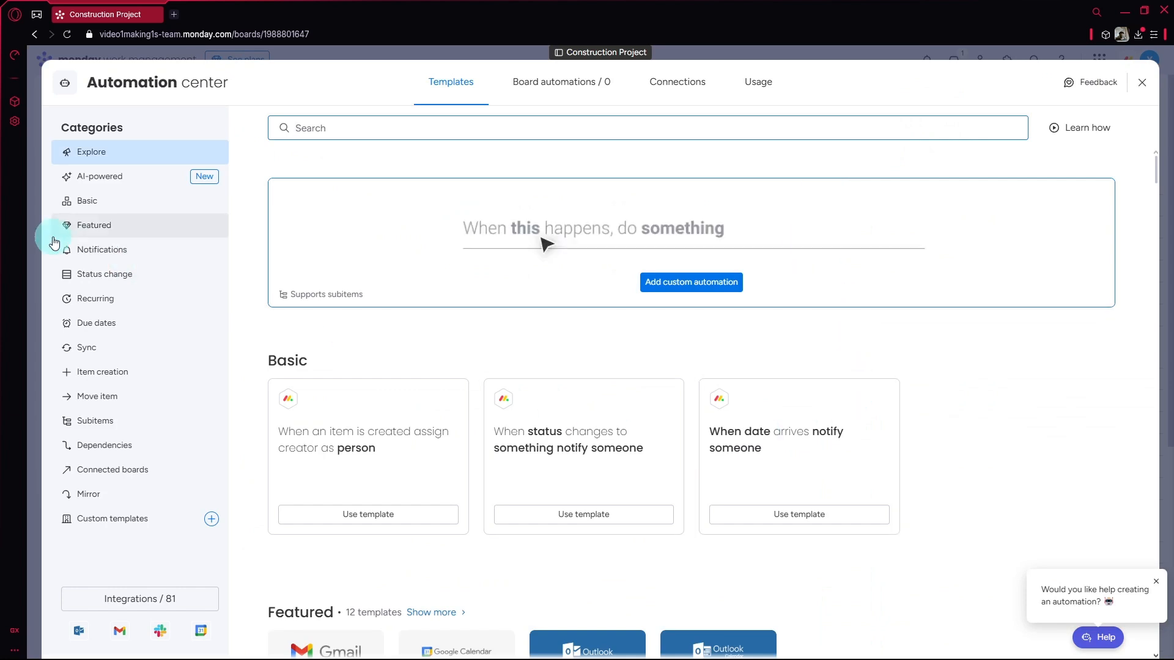
{"action": "left_click", "coordinate": [135, 210]}
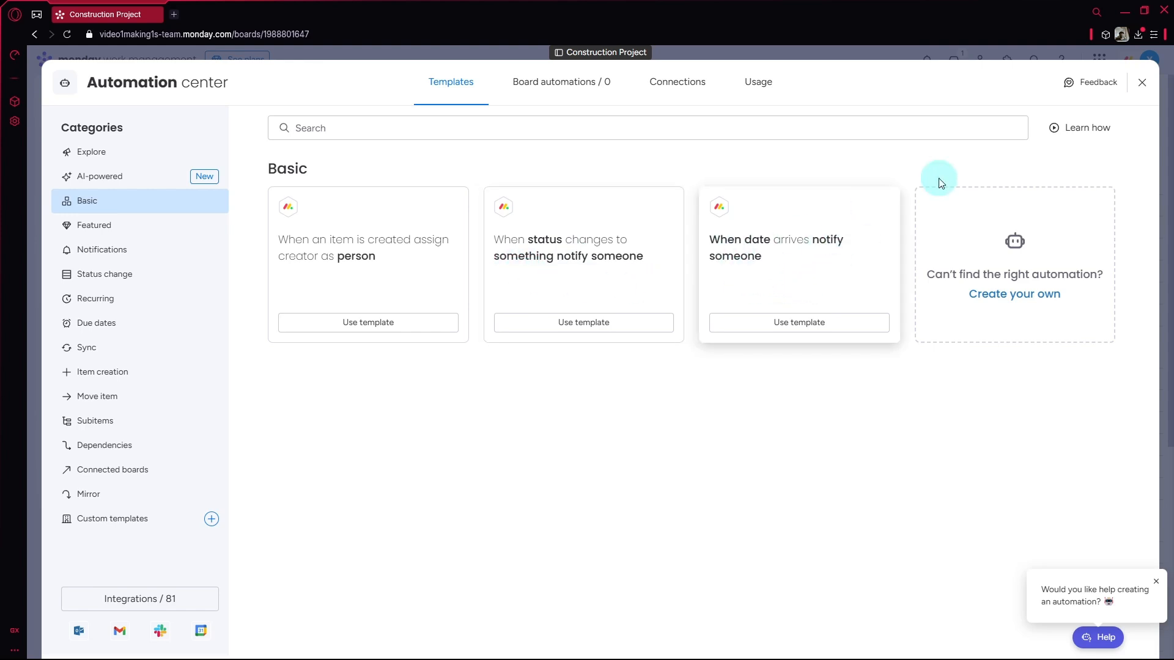
{"action": "left_click", "coordinate": [1141, 83]}
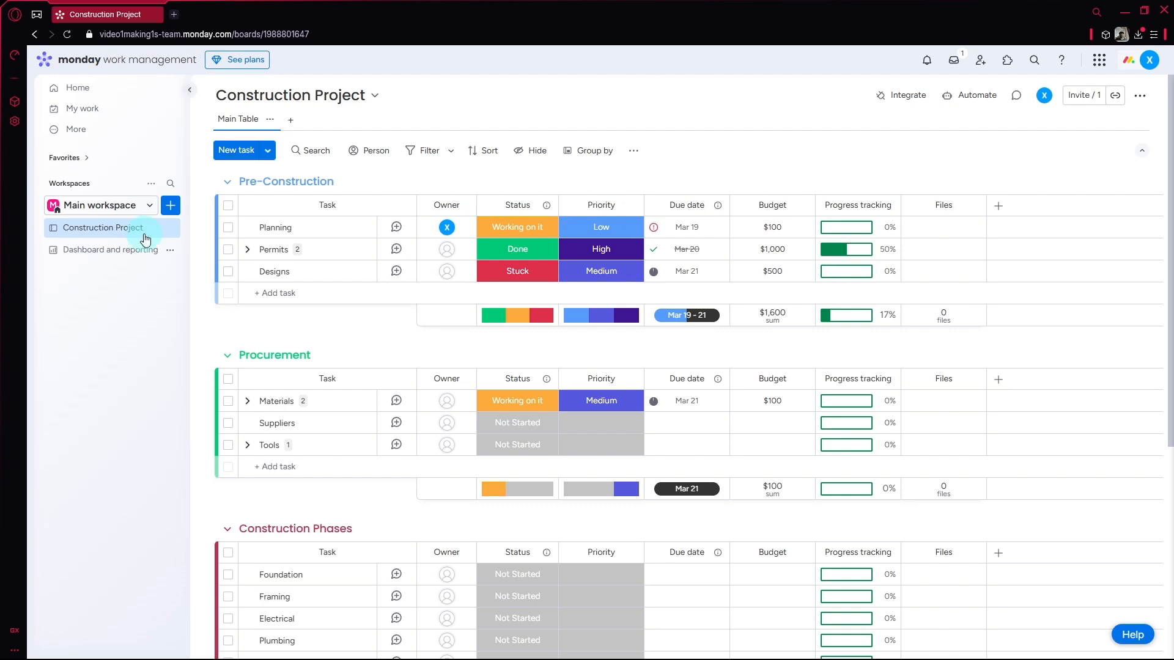
Add a Gantt view and a Chart view to the Construction Project board and return to the main table.
{"action": "left_click", "coordinate": [291, 120]}
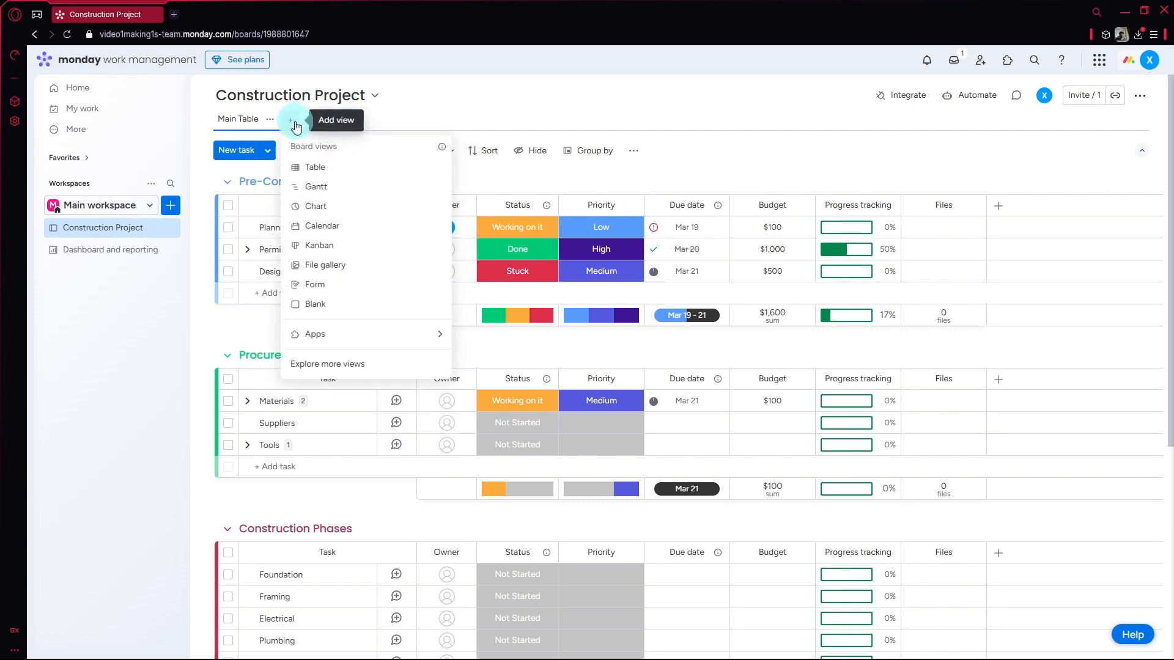
{"action": "left_click", "coordinate": [355, 189]}
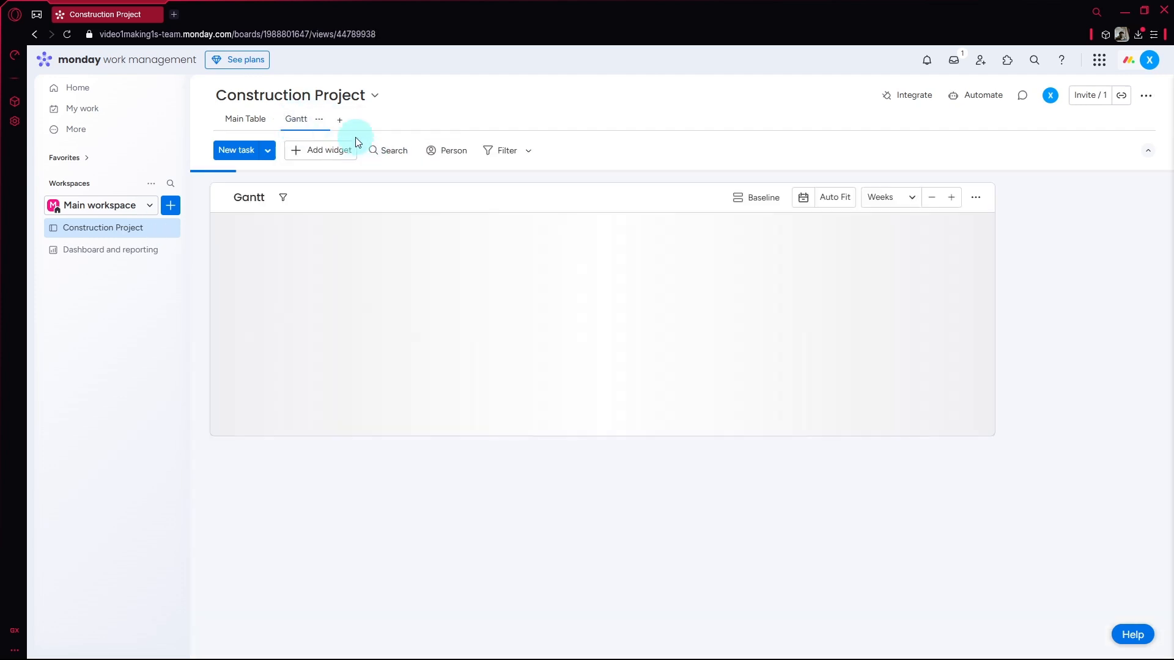
{"action": "left_click", "coordinate": [340, 119]}
{"action": "left_click", "coordinate": [398, 209]}
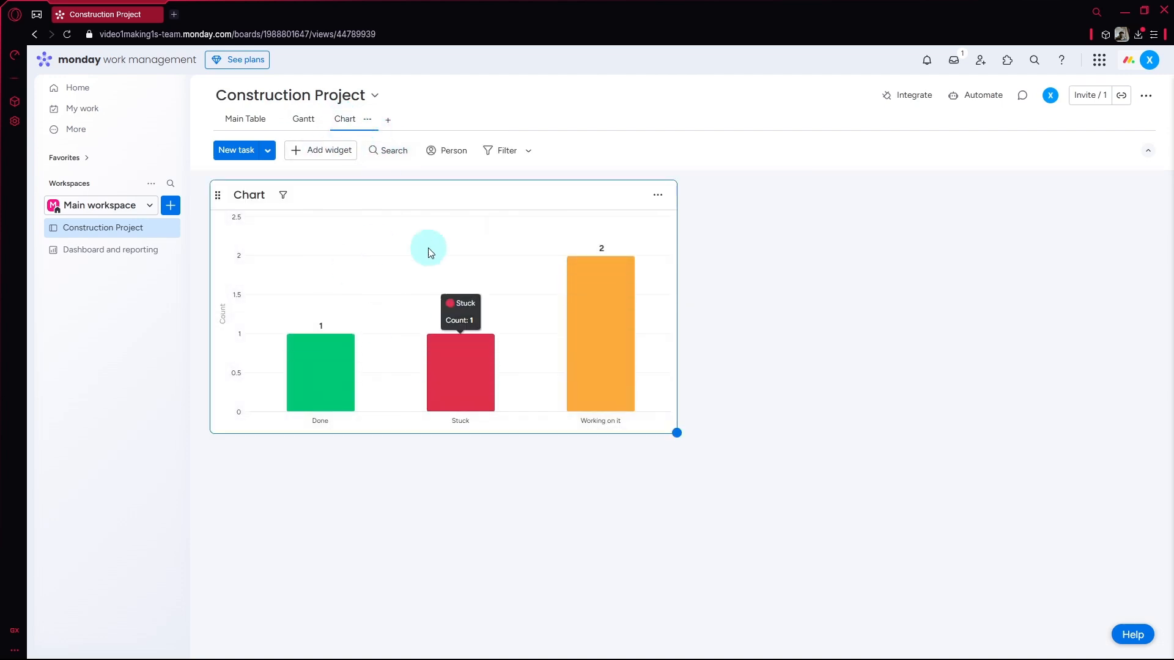
{"action": "left_click", "coordinate": [223, 121]}
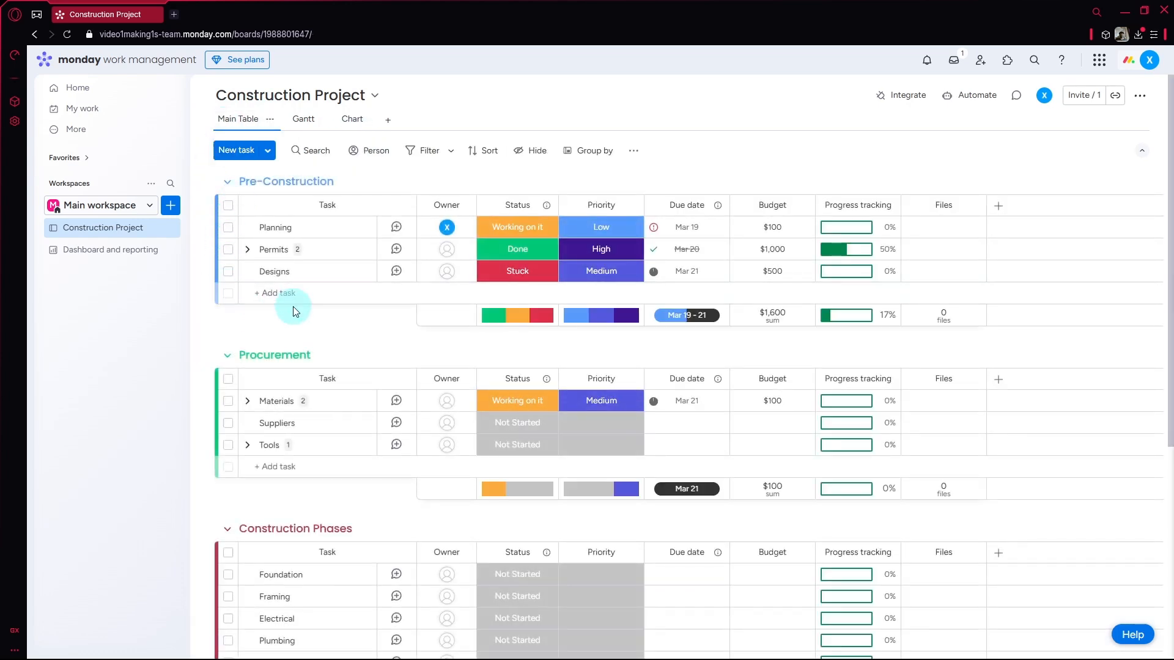